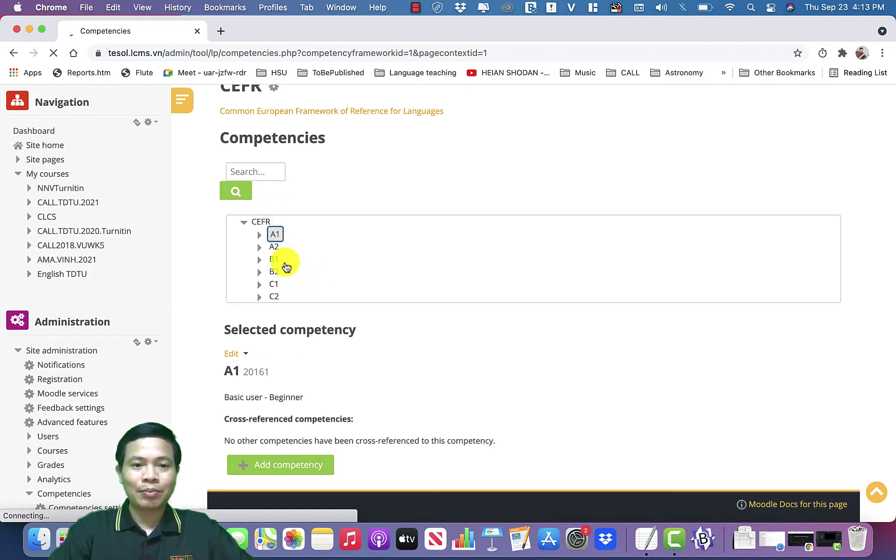
Step: Expand level A1 in the CEFR competency tree and read the description of competency A1 (i)
left_click(260, 235)
left_click(275, 248)
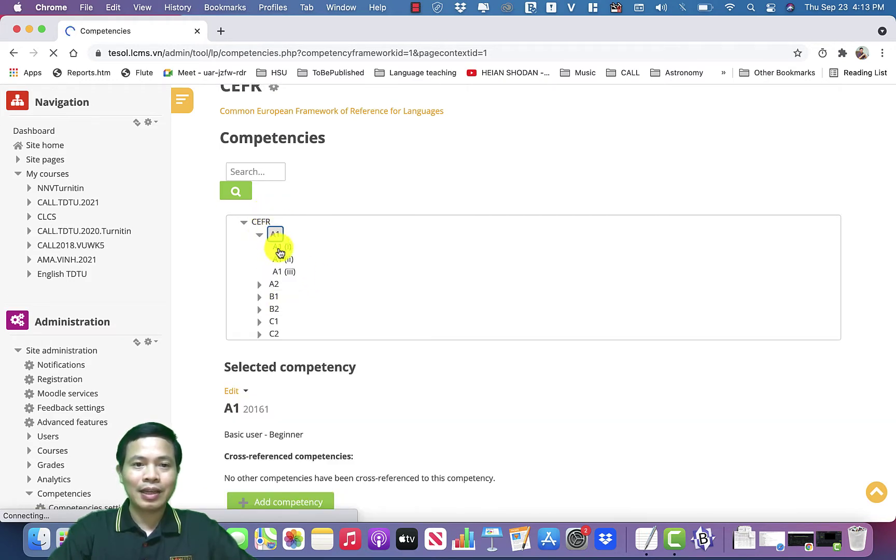
scroll(384, 311, "down", 1)
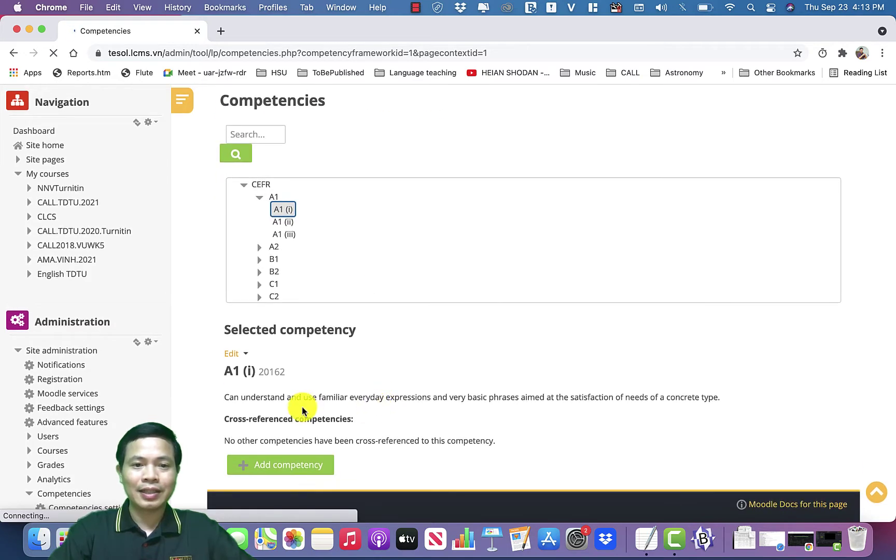
left_click_drag(227, 398, 732, 402)
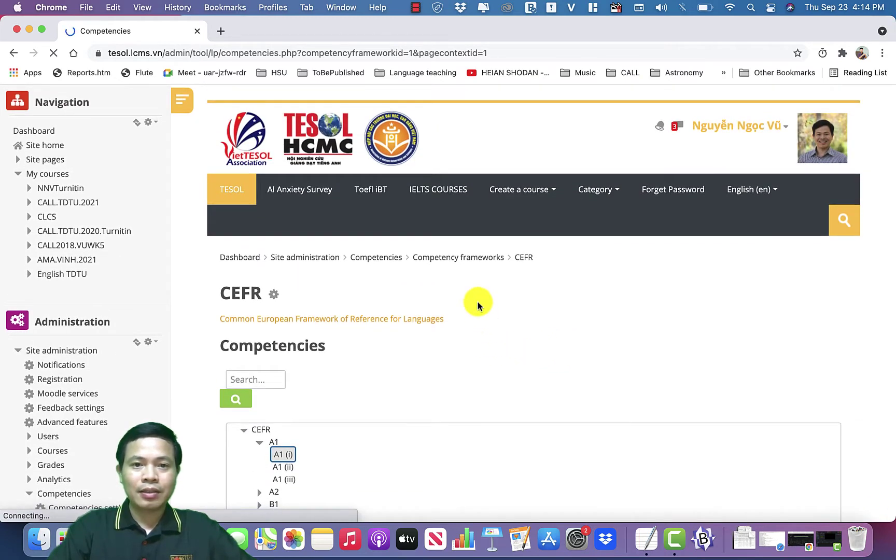
Step: Return to the competency frameworks list, open the Competency frameworks repository and look through the first page of shared frameworks
left_click(450, 259)
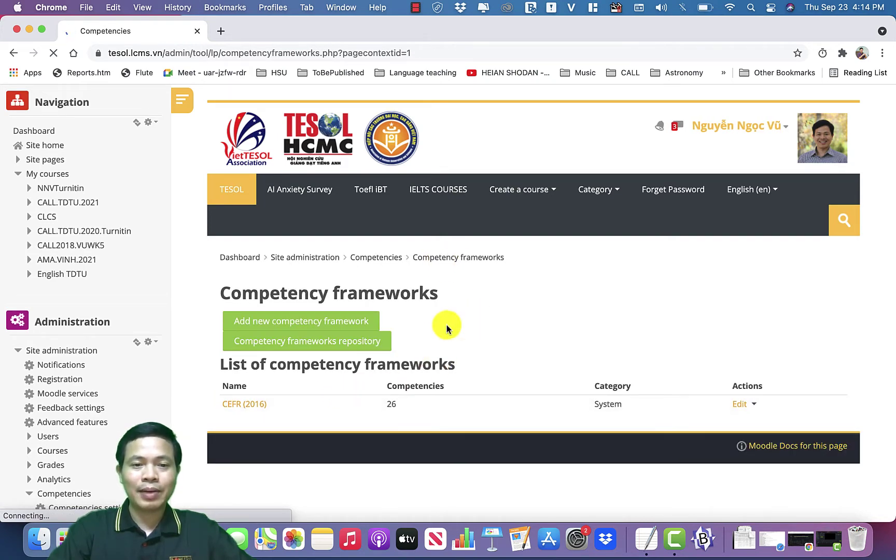
left_click(315, 345)
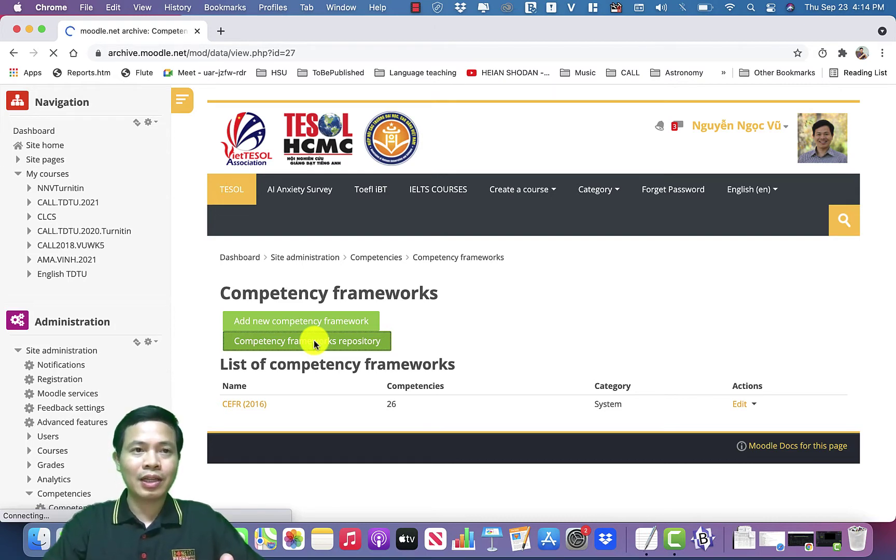
scroll(314, 344, "down", 5)
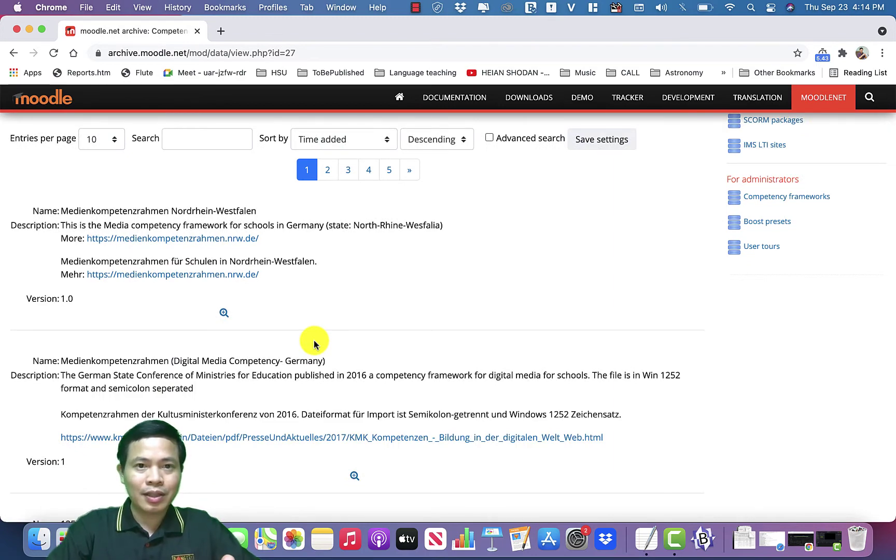
scroll(313, 344, "up", 4)
scroll(313, 344, "up", 2)
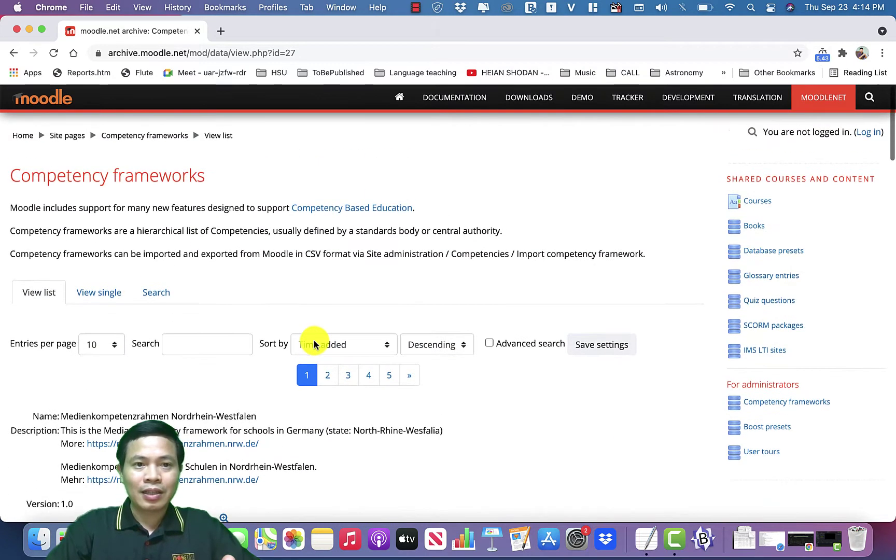
scroll(314, 344, "down", 10)
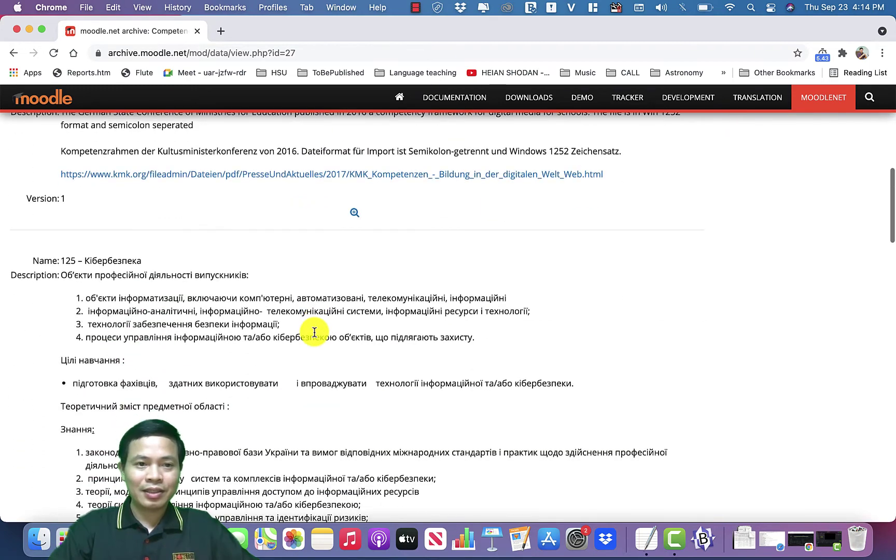
scroll(314, 332, "down", 15)
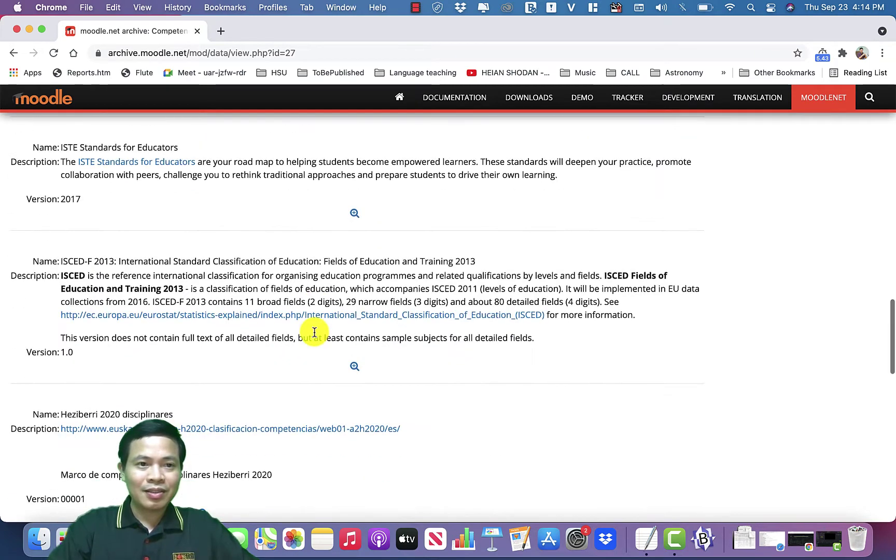
scroll(314, 332, "down", 6)
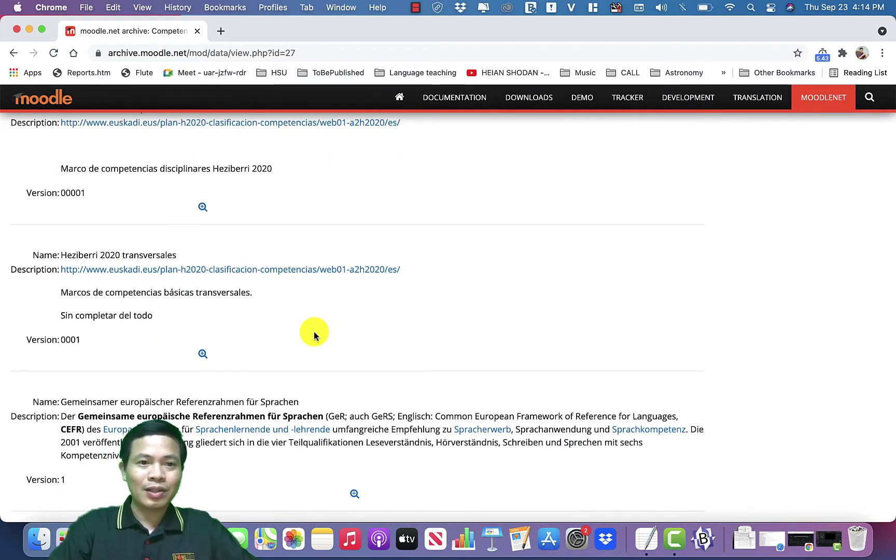
scroll(313, 334, "down", 7)
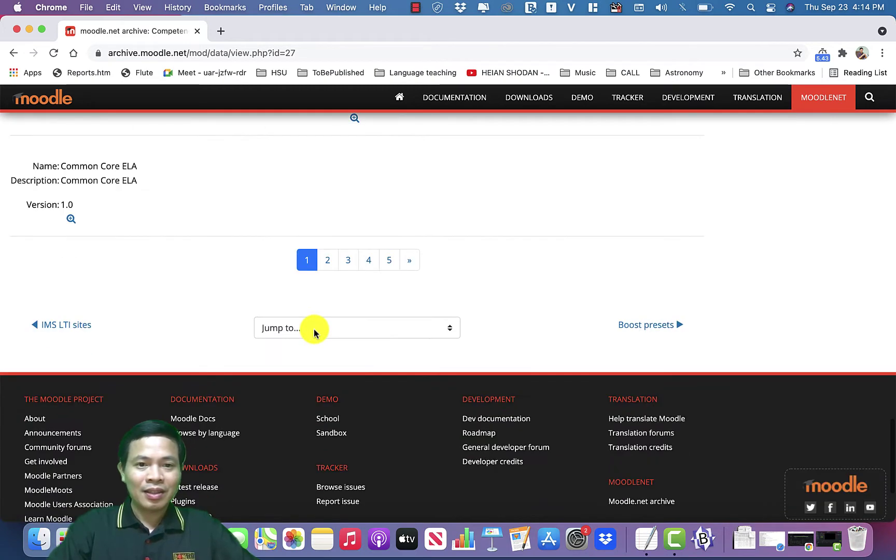
Step: Open page 2 of the shared competency frameworks and look through its entries
left_click(331, 264)
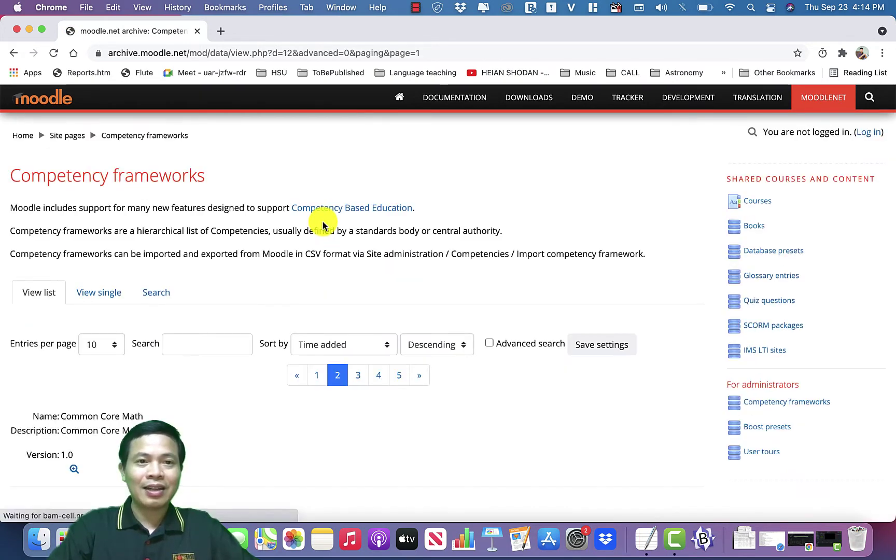
scroll(364, 306, "down", 5)
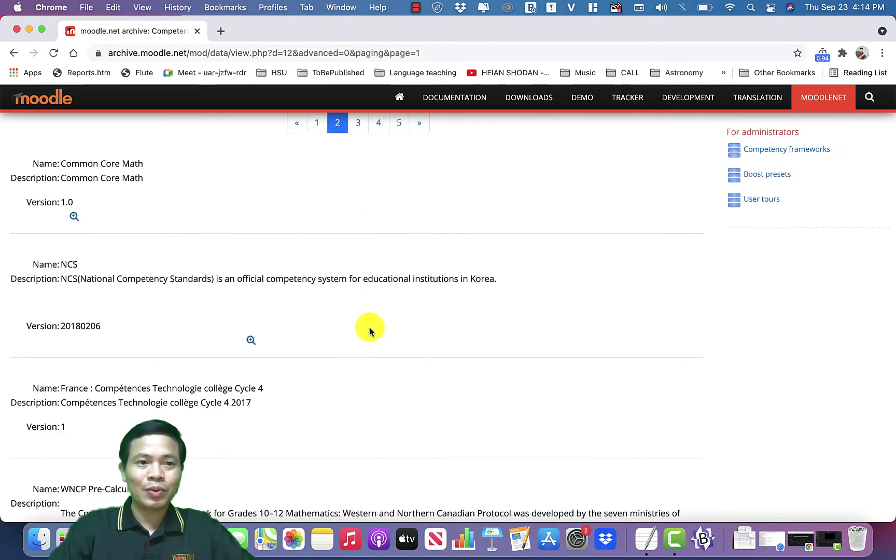
scroll(369, 327, "down", 9)
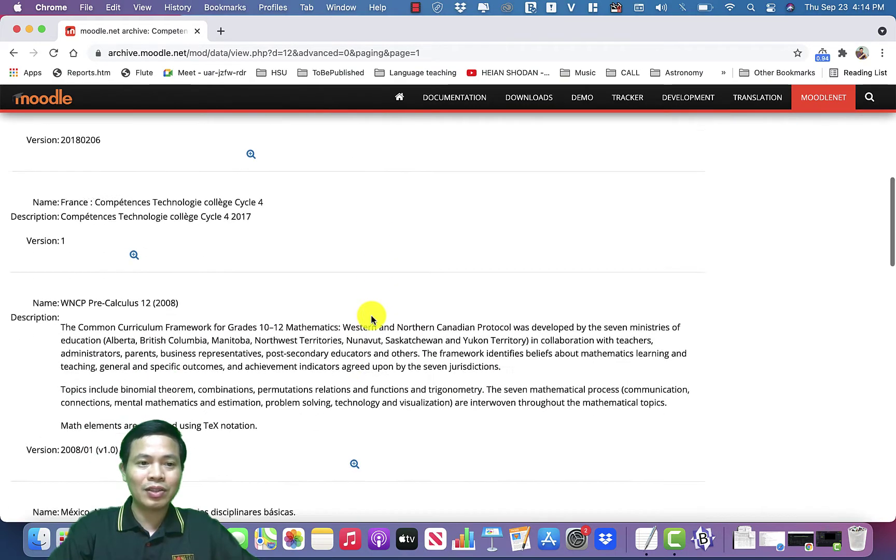
scroll(371, 314, "down", 2)
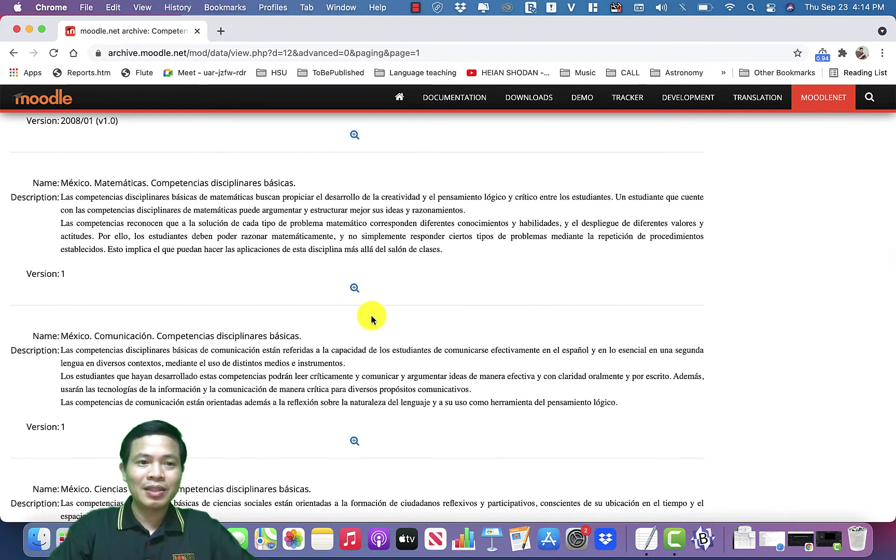
scroll(371, 314, "down", 6)
scroll(372, 311, "down", 7)
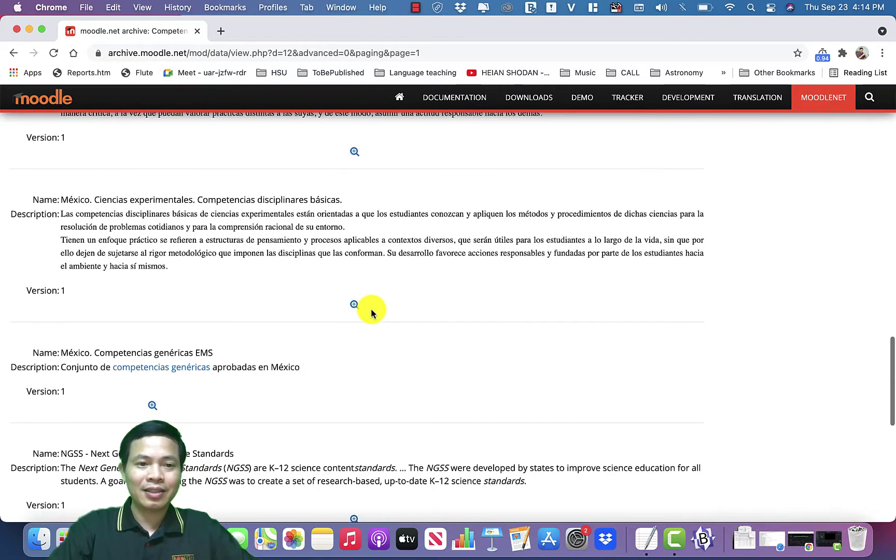
Step: Open page 3 of the shared competency frameworks and look through its entries
left_click(358, 320)
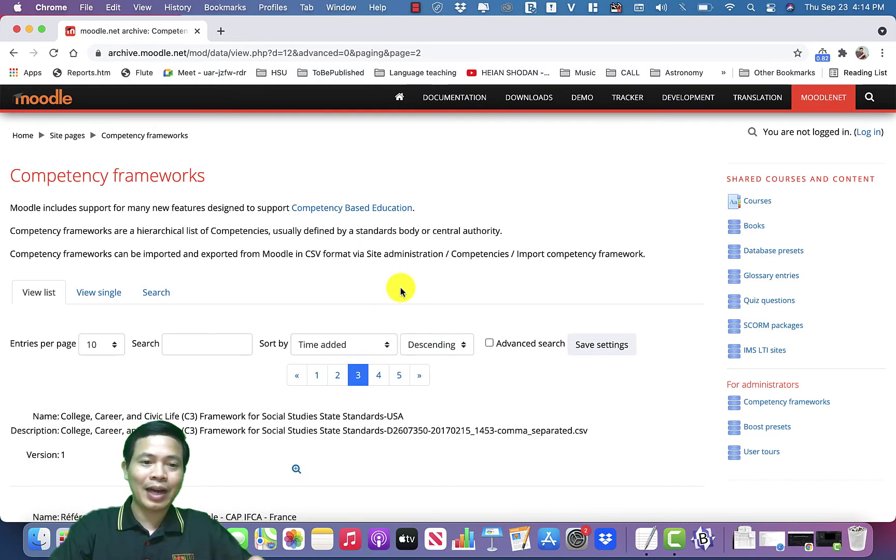
scroll(400, 289, "down", 6)
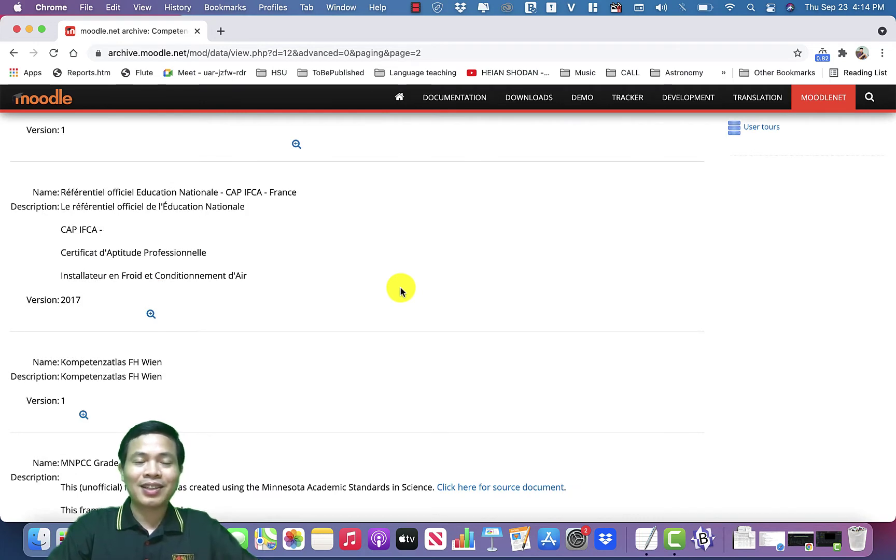
scroll(401, 287, "up", 6)
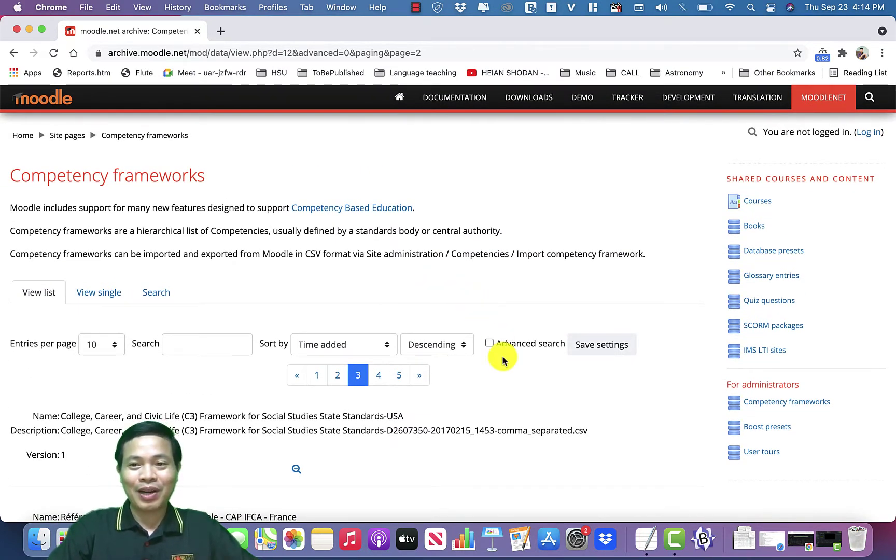
scroll(498, 404, "down", 15)
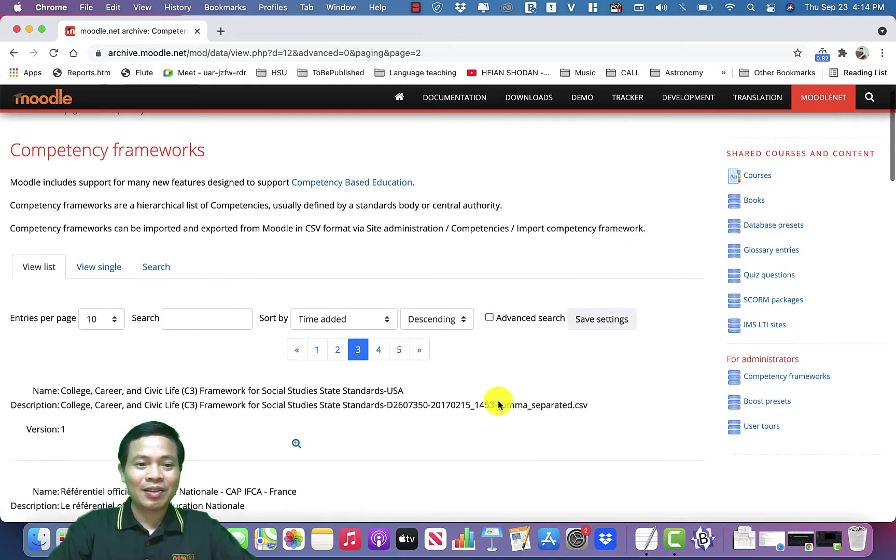
scroll(498, 404, "down", 2)
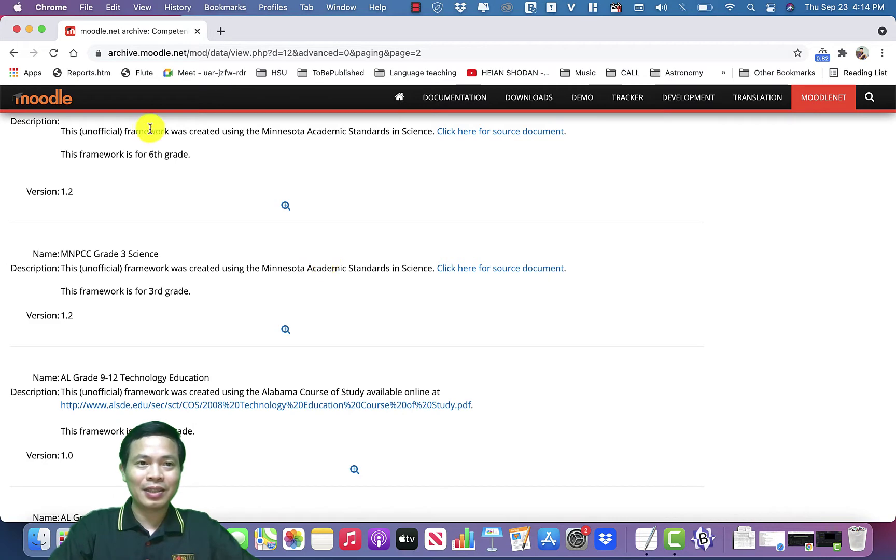
Step: Go back to the tesol.lcms.vn site's dashboard
left_click(175, 55)
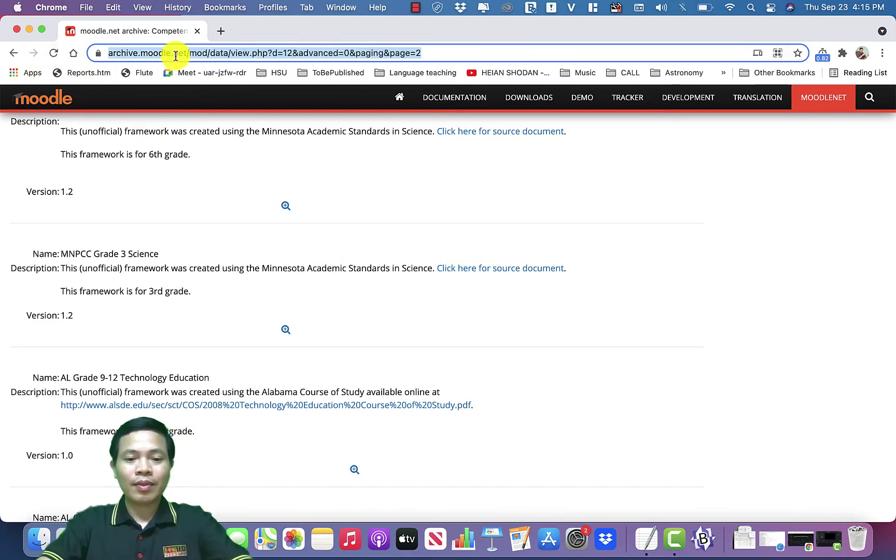
type("tes")
key("BackSpace")
key("BackSpace")
type("s")
key("Return")
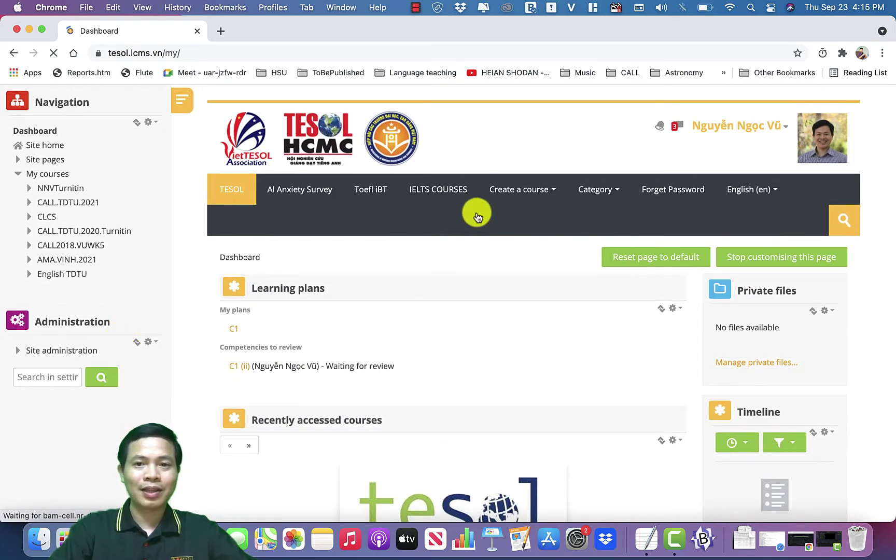
Step: Search the site's courses for AMA.VINH and enter the course Teaching language components and skills (Vinh 2021)
left_click(752, 189)
left_click(788, 218)
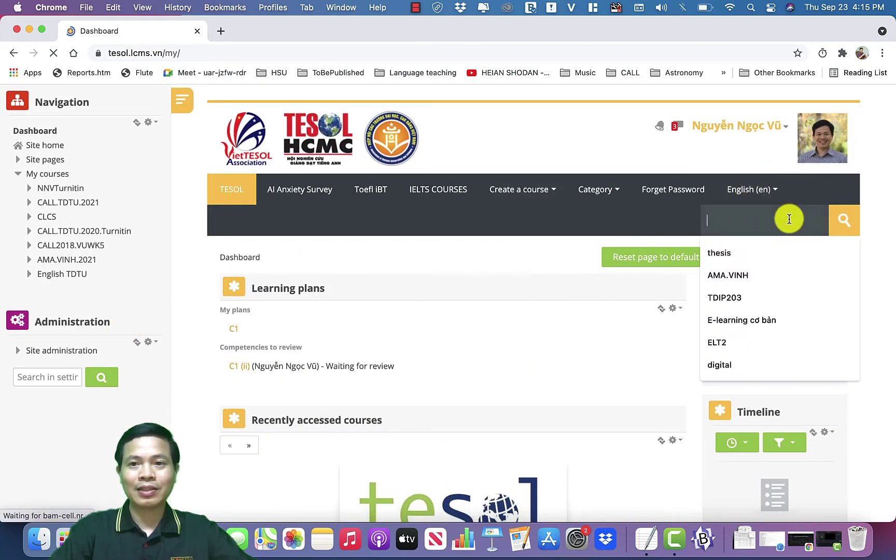
left_click(742, 272)
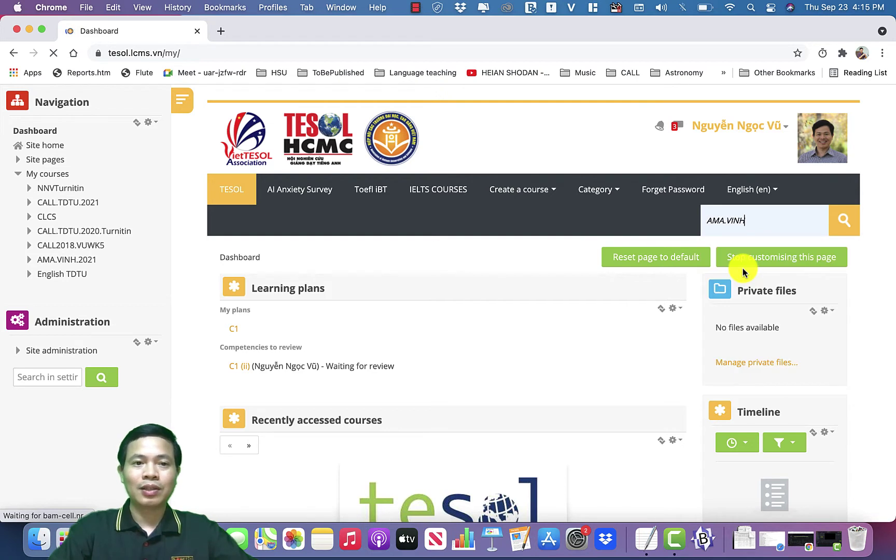
left_click(839, 222)
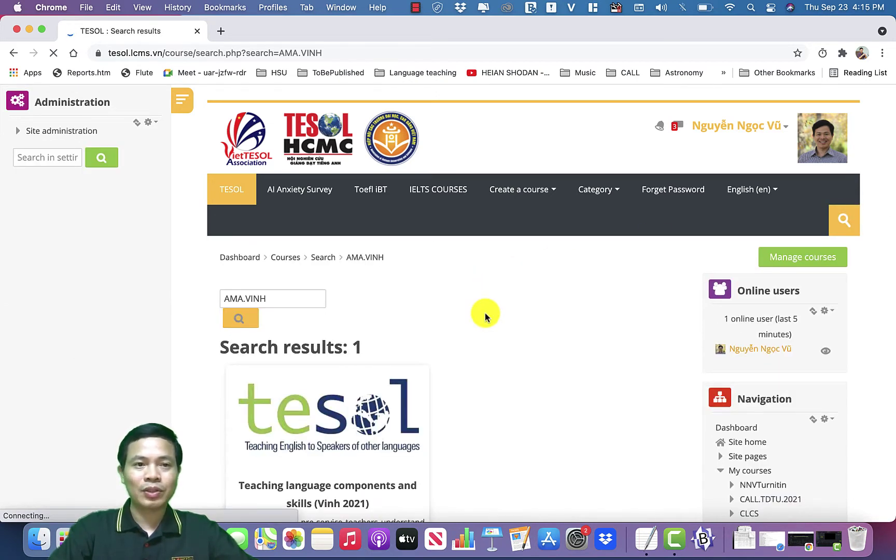
scroll(459, 315, "down", 10)
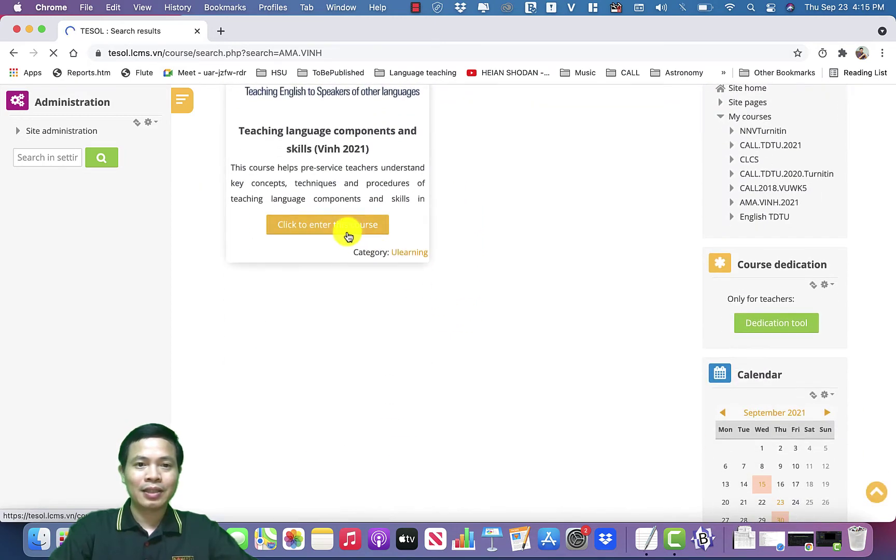
left_click(339, 227)
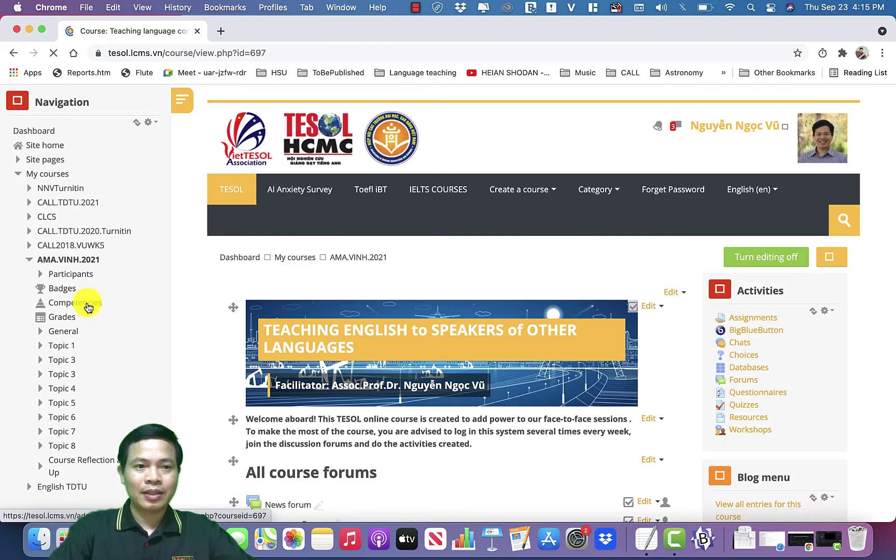
Step: Review the AMA.VINH.2021 course's competencies and go on to manage competencies and frameworks
left_click(88, 305)
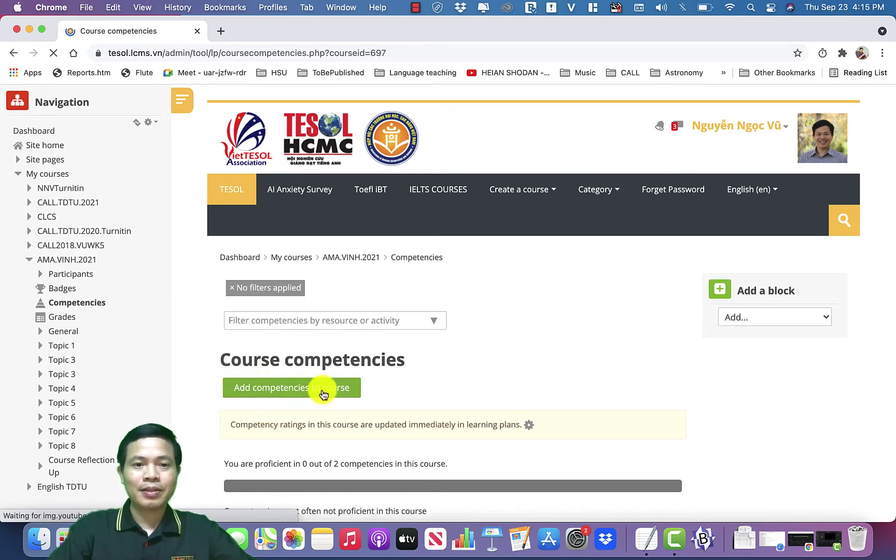
scroll(339, 389, "down", 10)
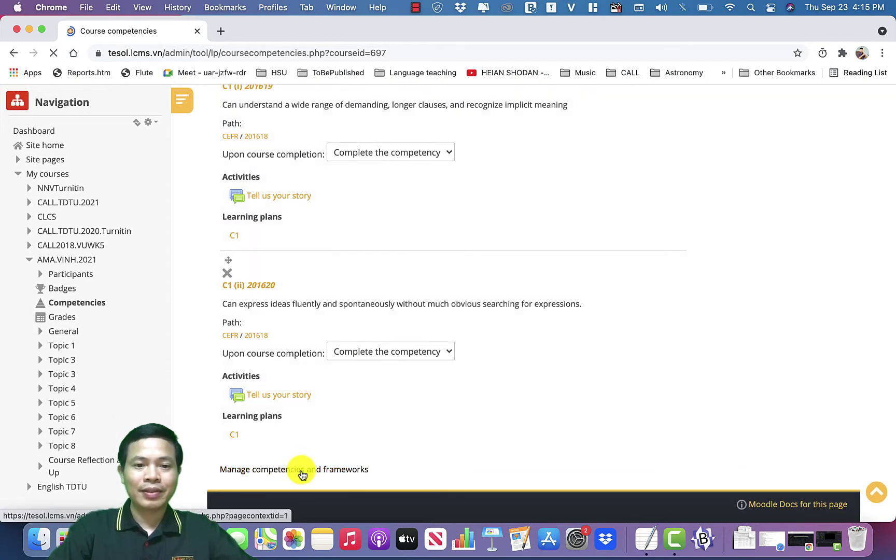
left_click(278, 471)
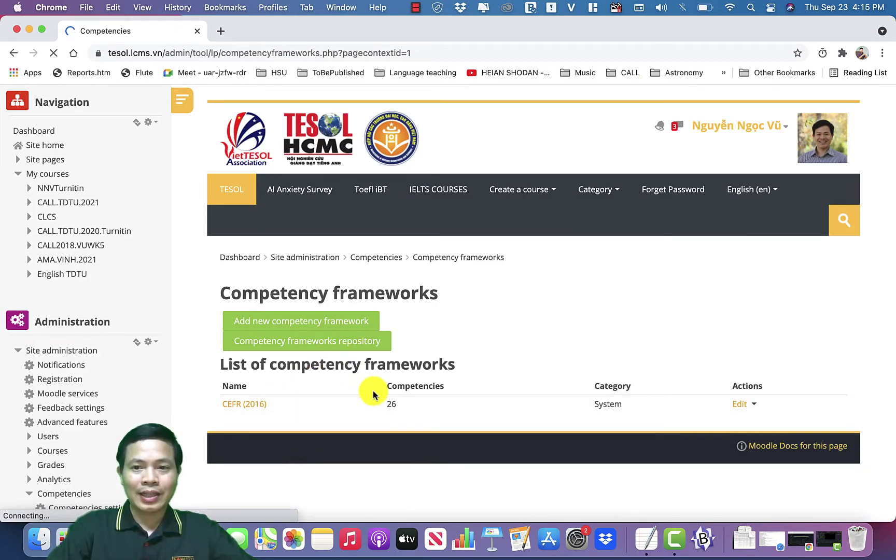
Step: Open the form for adding a new competency framework and examine its general and taxonomy settings
left_click(287, 321)
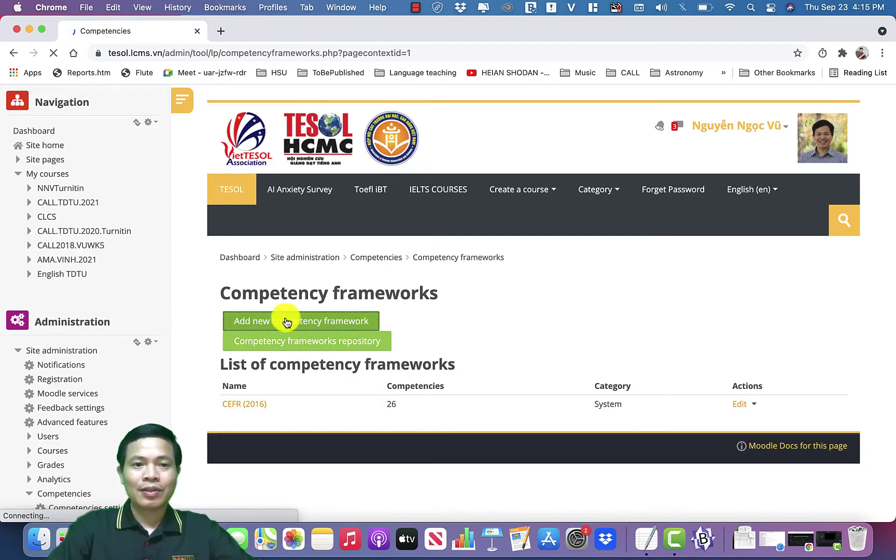
scroll(471, 337, "down", 5)
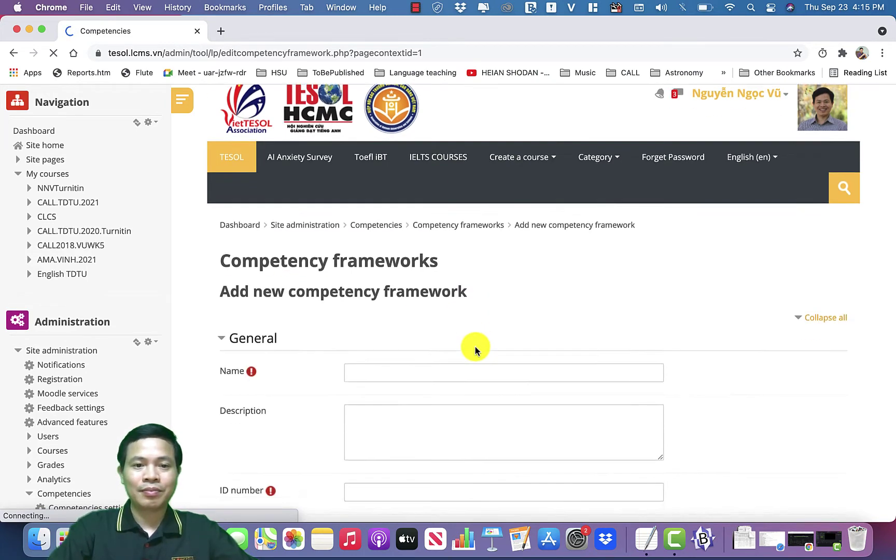
scroll(476, 346, "down", 1)
scroll(475, 346, "down", 10)
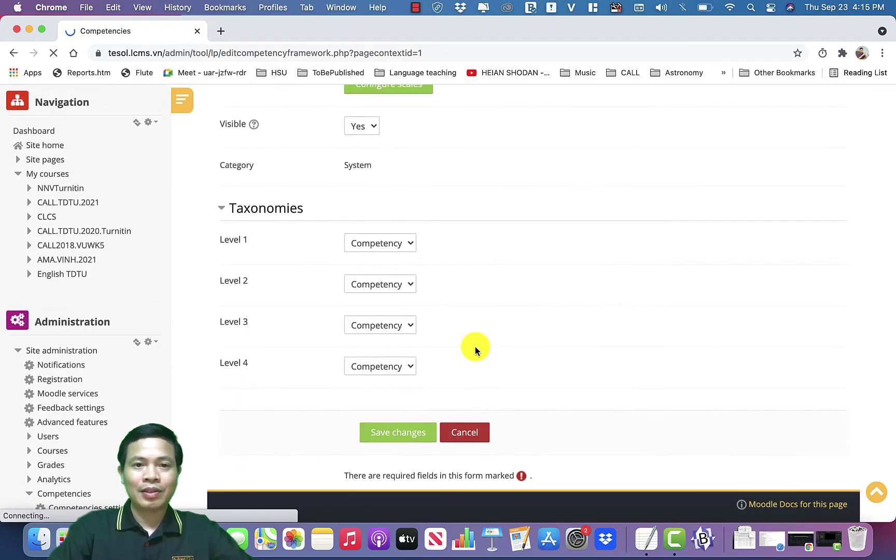
scroll(478, 328, "up", 10)
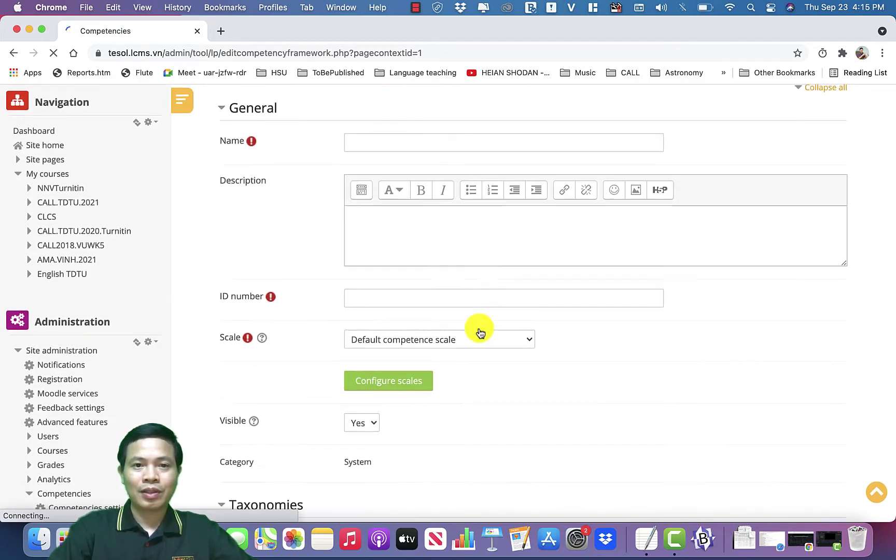
Step: Name the new competency framework TESOL standards and give it the ID number 10082
left_click(411, 278)
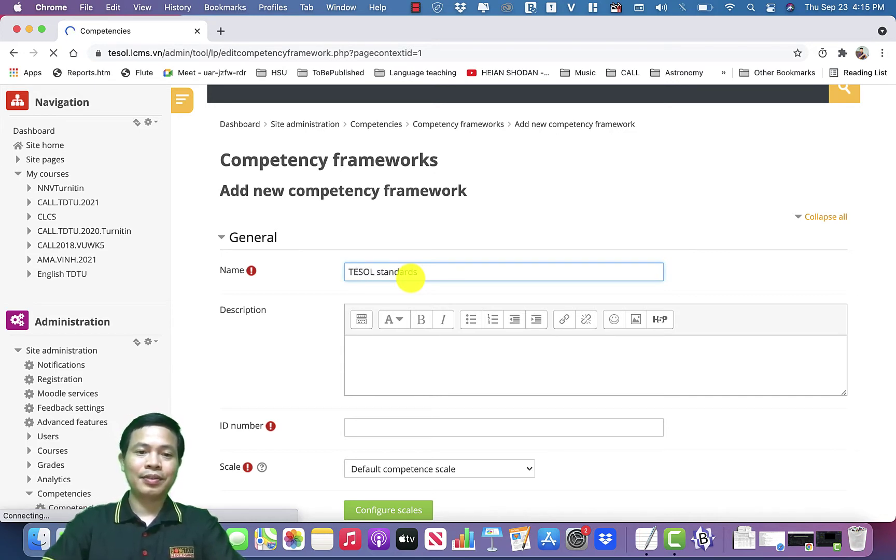
left_click(376, 428)
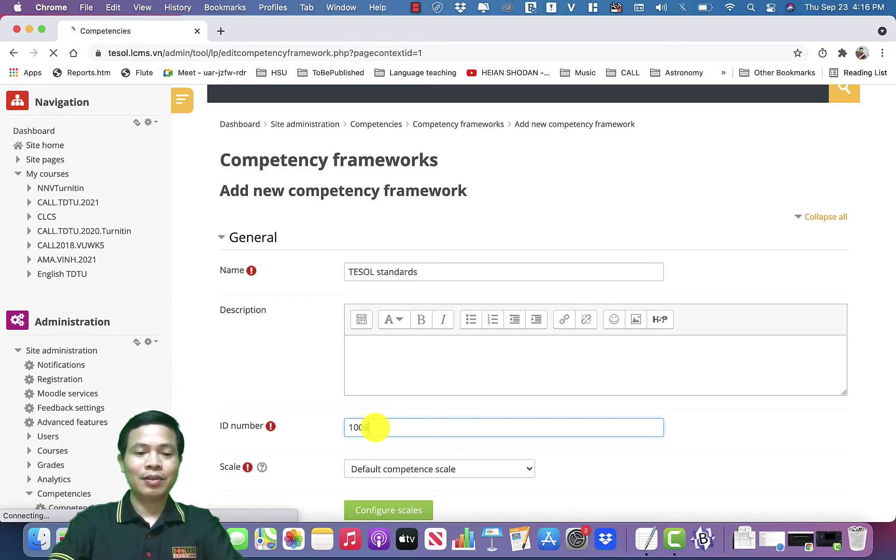
scroll(373, 428, "down", 5)
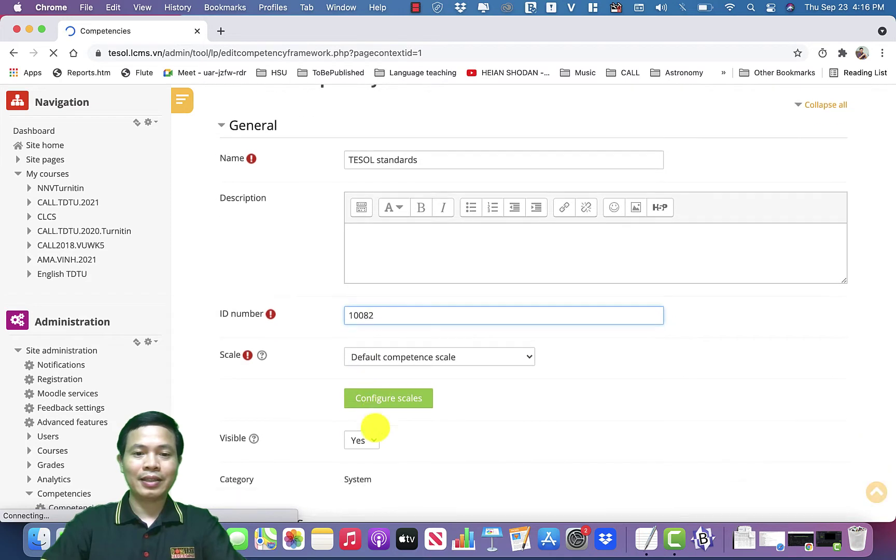
Step: Set the framework's scale to Excellent/Very poor (5 point)
left_click(442, 345)
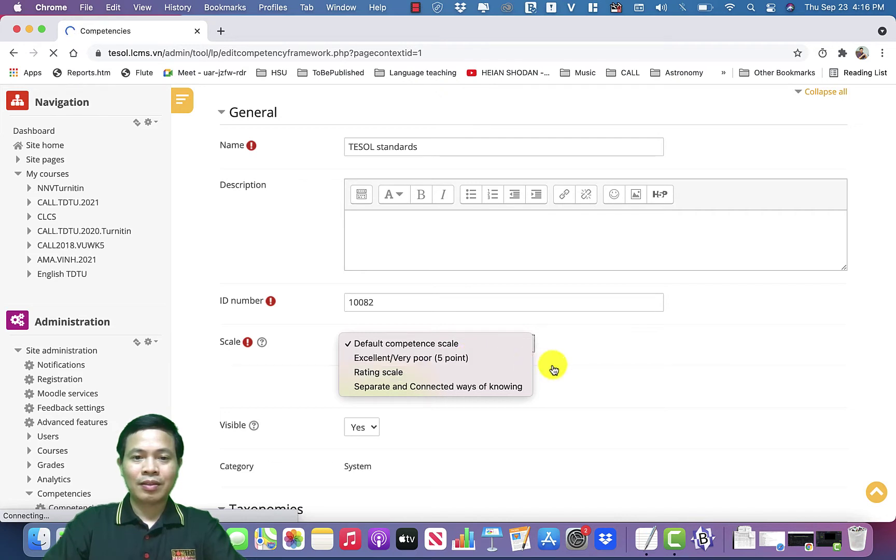
left_click(488, 365)
scroll(524, 373, "down", 5)
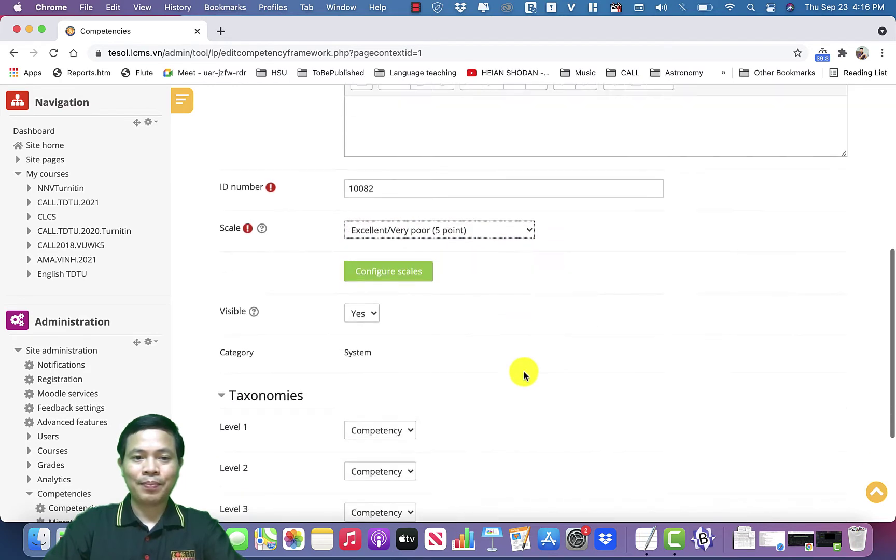
Step: Check the Level 1 taxonomy options, keep Competency selected, and try to save the framework
left_click(391, 290)
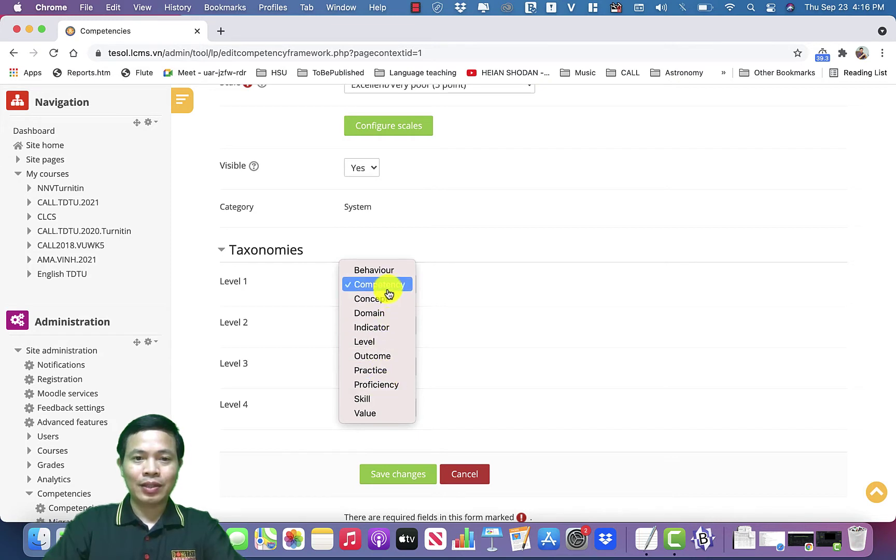
left_click(389, 294)
left_click(388, 293)
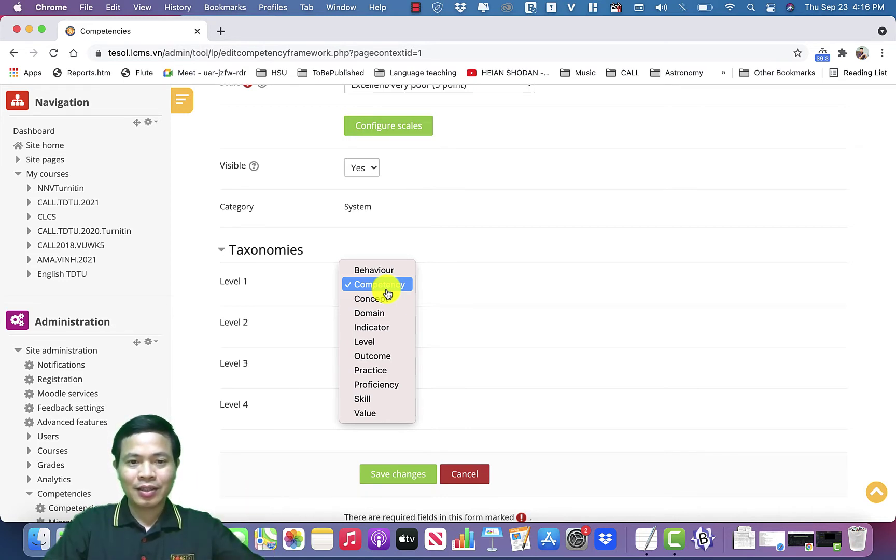
left_click(471, 292)
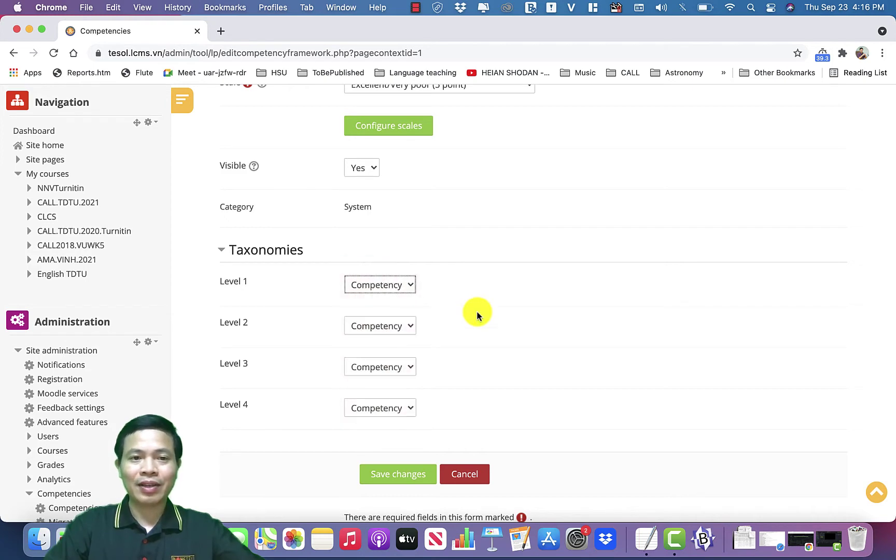
left_click(404, 476)
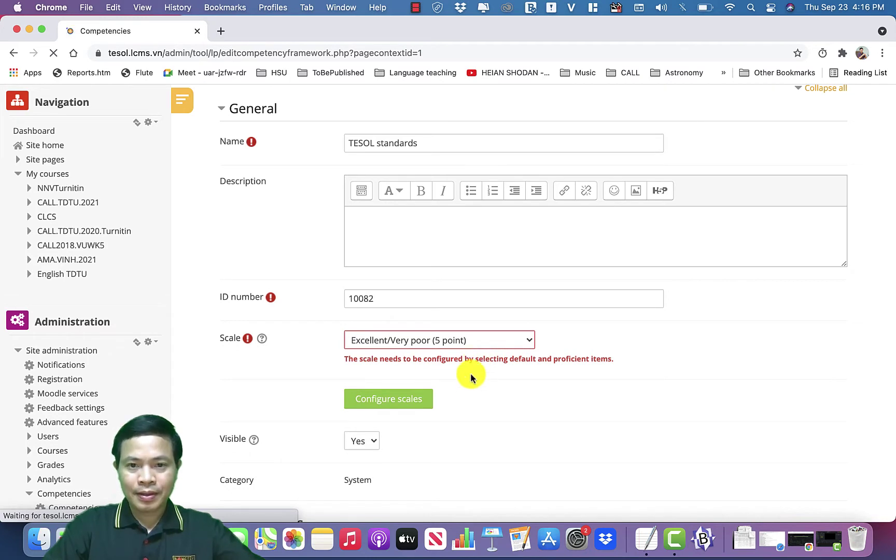
Step: Set the framework's scale to Default competence scale and try to save the framework
left_click(465, 340)
left_click(423, 327)
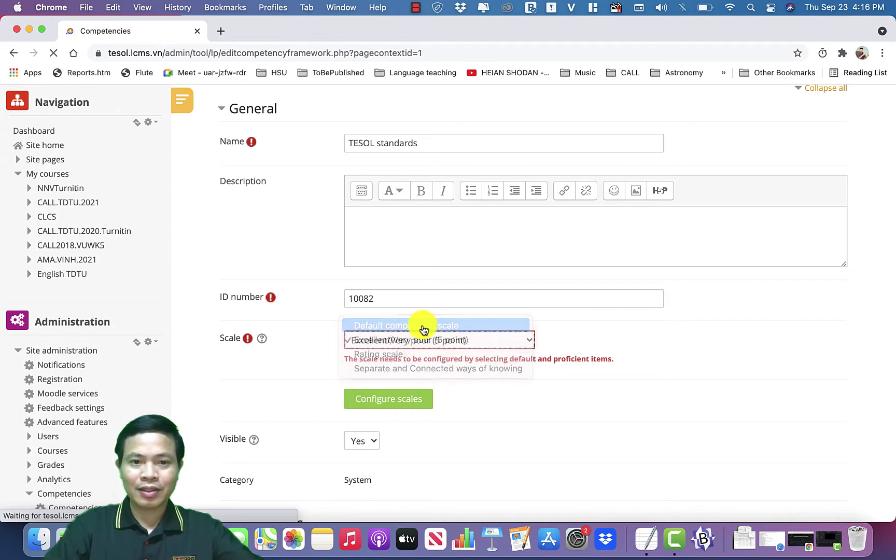
scroll(487, 392, "down", 6)
left_click(407, 434)
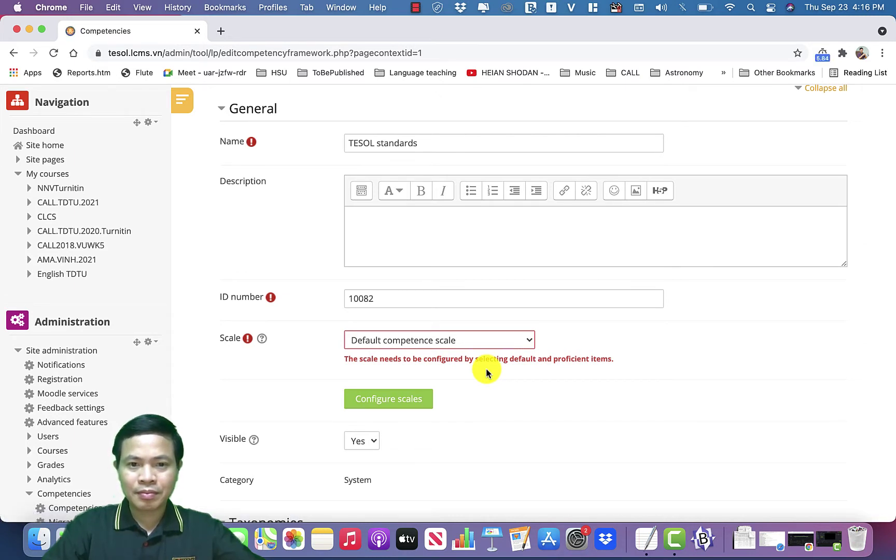
scroll(500, 392, "up", 3)
scroll(499, 392, "down", 10)
scroll(499, 392, "up", 3)
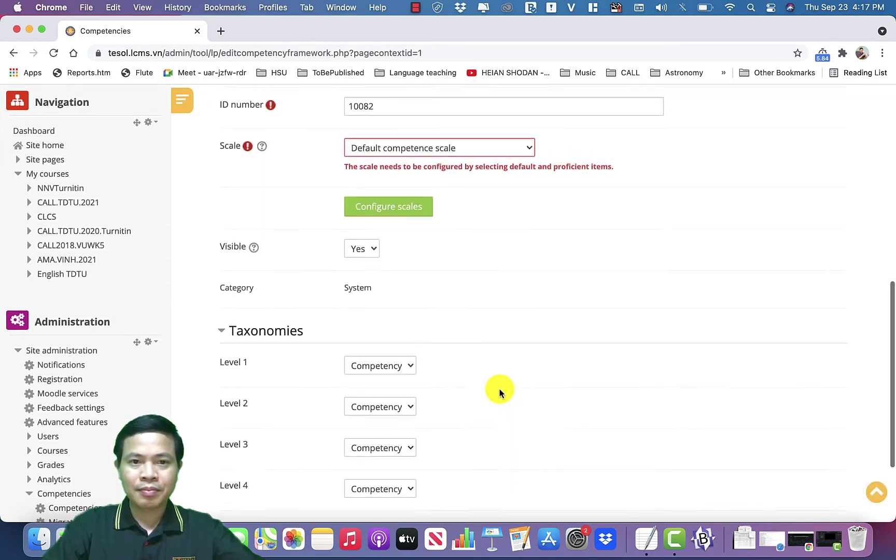
left_click(399, 374)
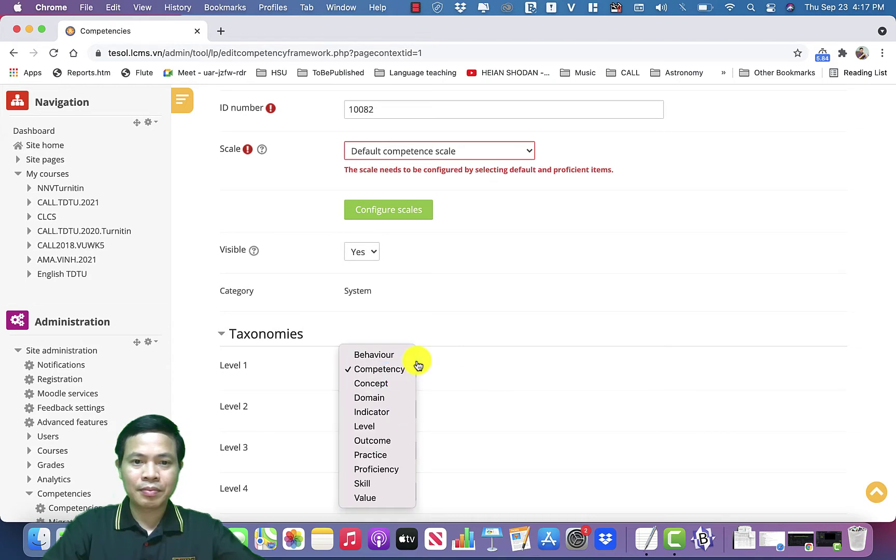
left_click(462, 333)
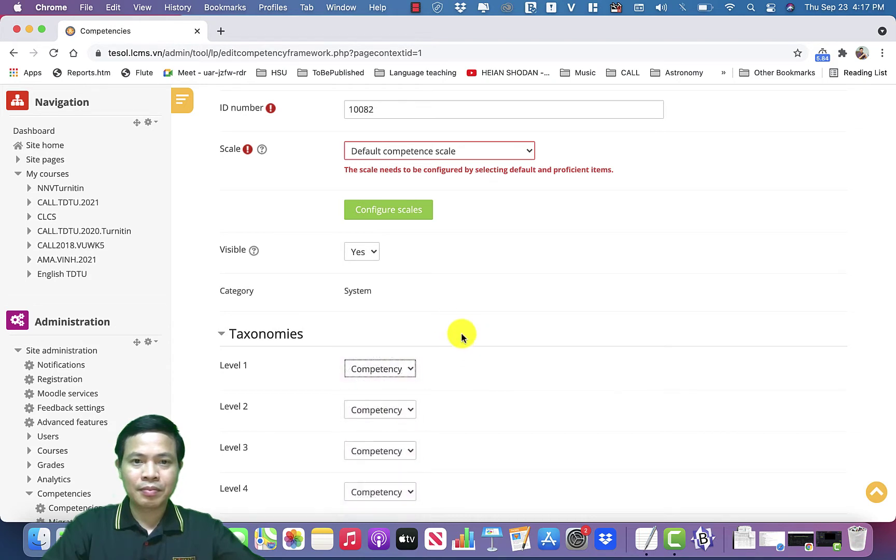
Step: Configure the Default competence scale with Competent as both the default and proficient value, and save the framework
left_click(399, 210)
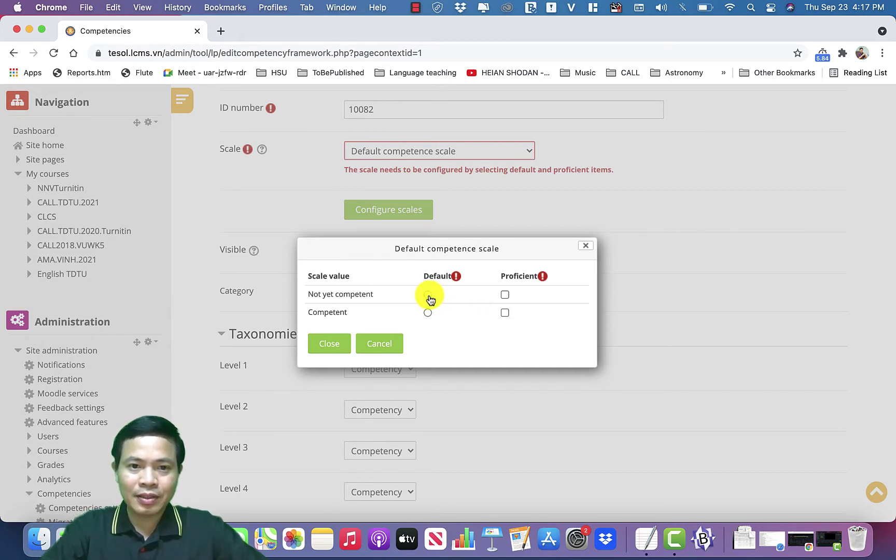
left_click(428, 295)
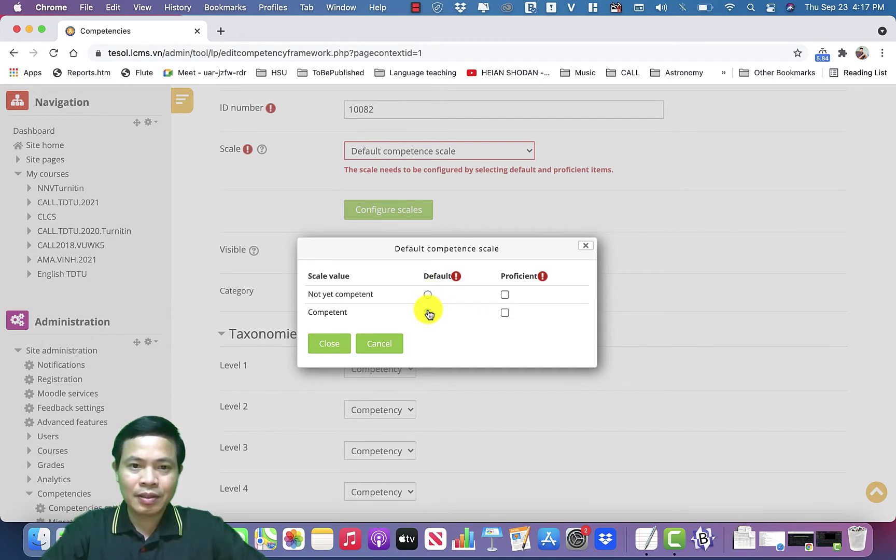
left_click(427, 312)
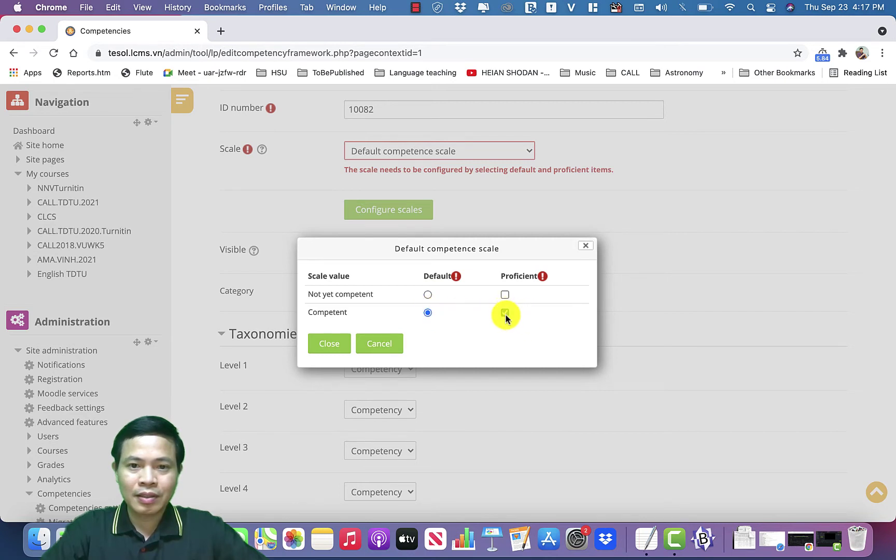
left_click(505, 312)
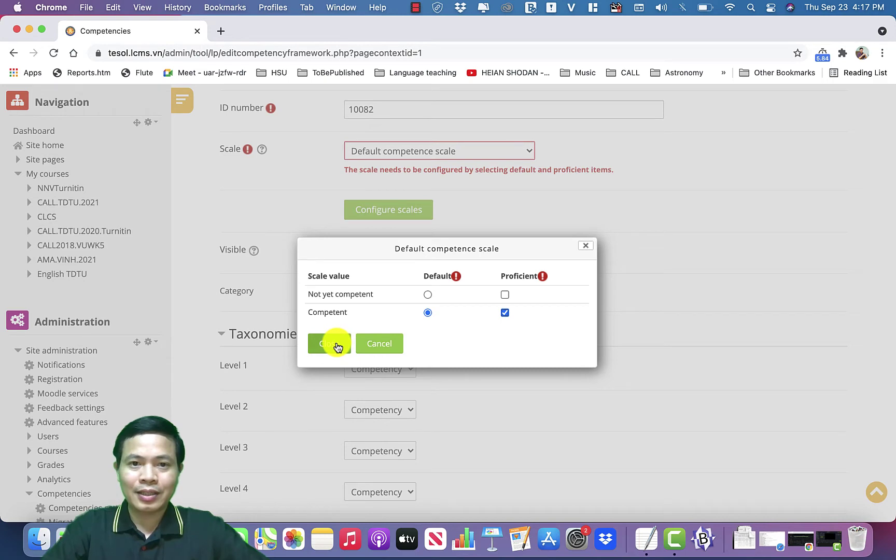
left_click(332, 344)
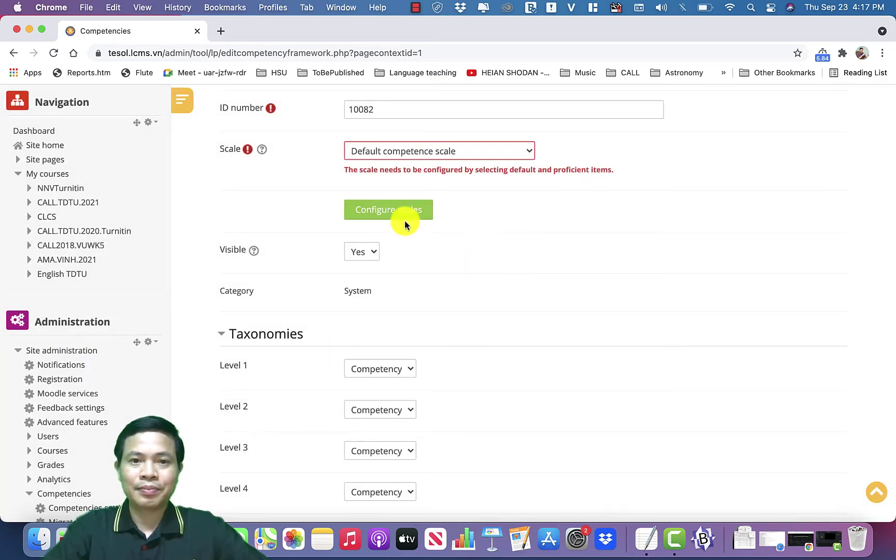
scroll(448, 272, "down", 5)
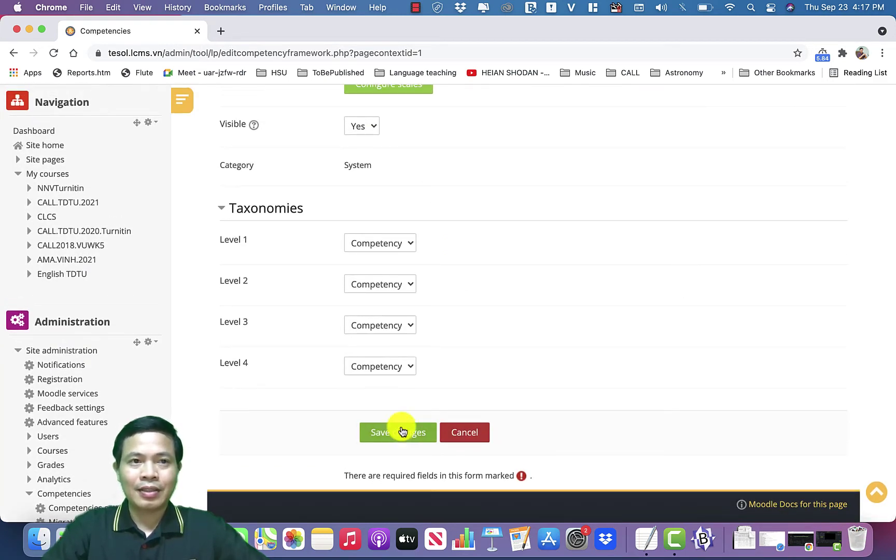
left_click(399, 438)
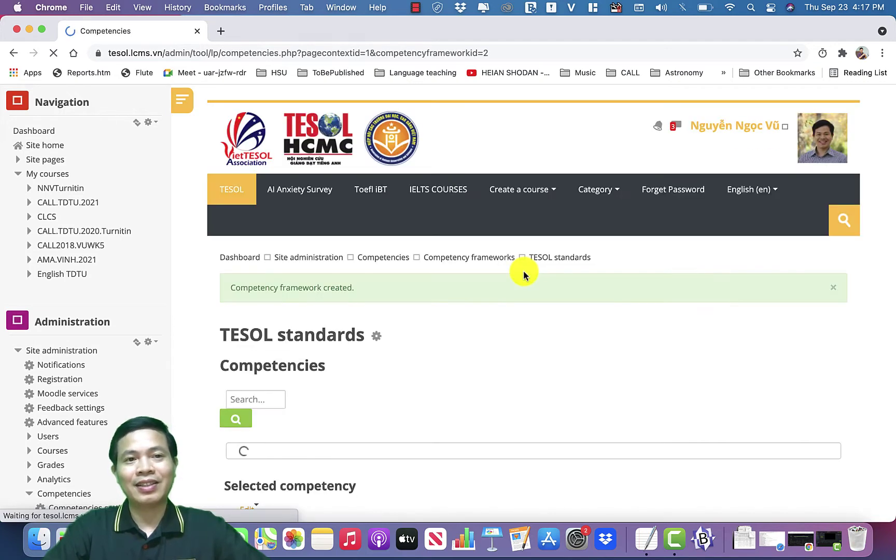
Step: Reopen the TESOL standards framework from the list of competency frameworks
scroll(524, 274, "down", 1)
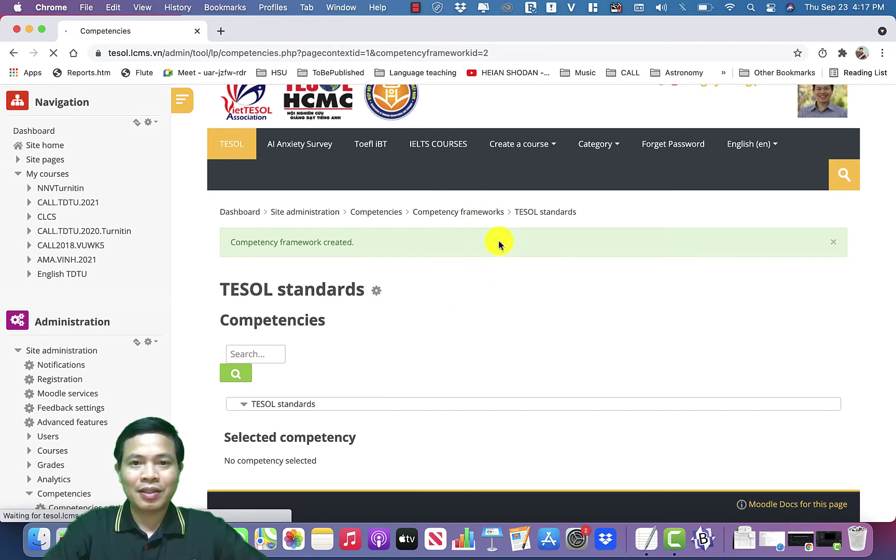
left_click(480, 213)
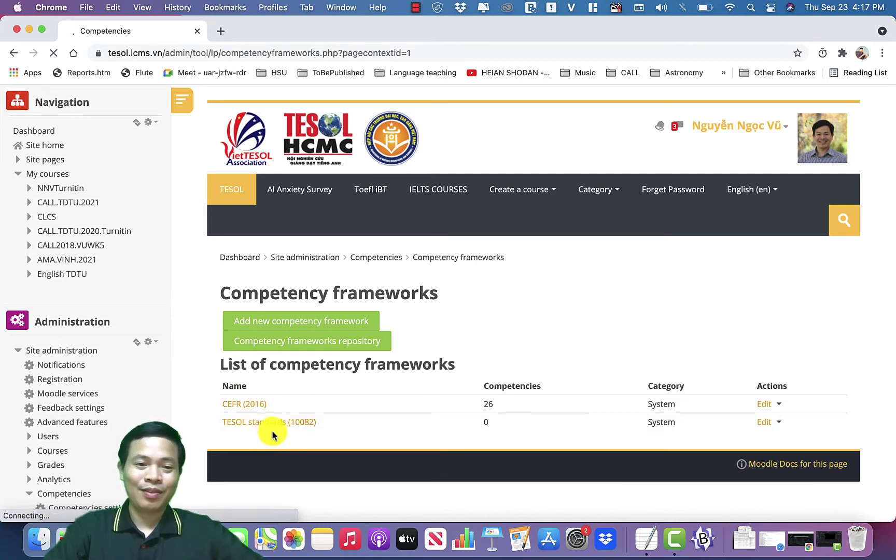
left_click(280, 429)
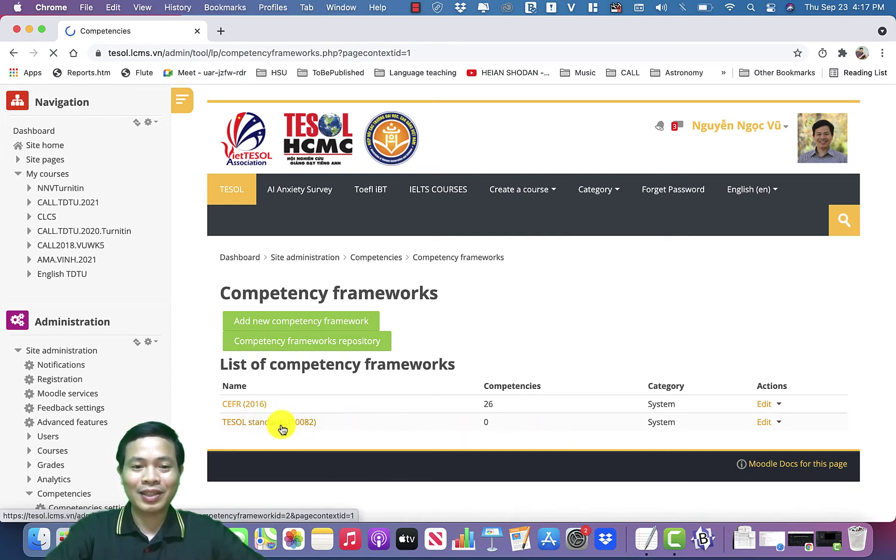
left_click(282, 424)
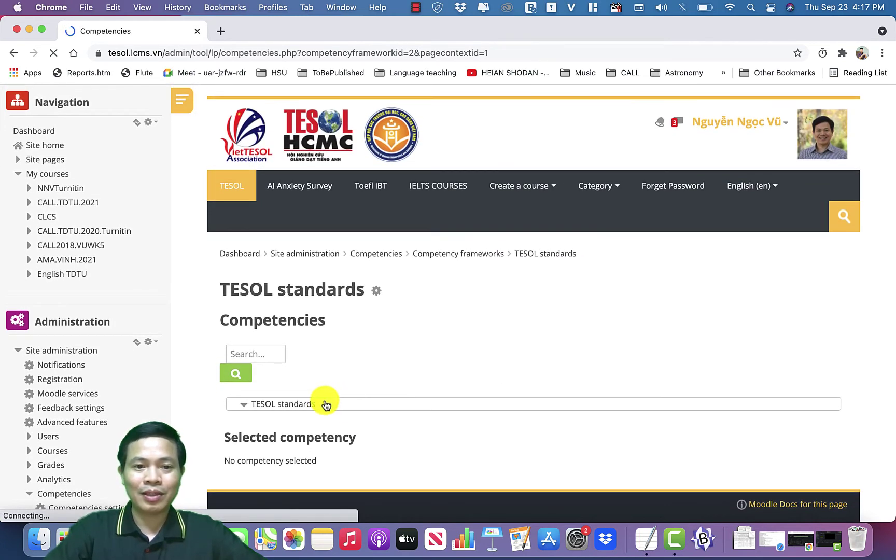
Step: Start a new top-level competency in TESOL standards and name it "ICT skill for language teaching"
left_click(289, 465)
scroll(424, 411, "down", 5)
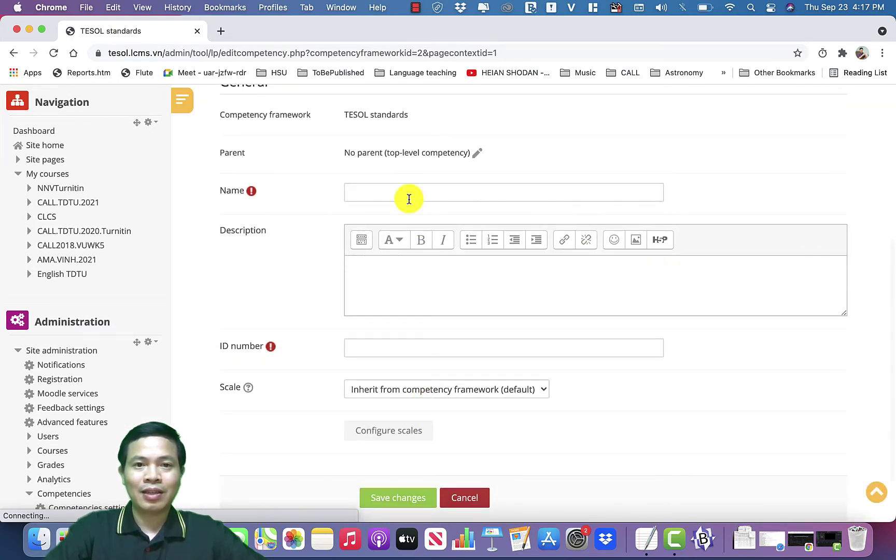
left_click(409, 198)
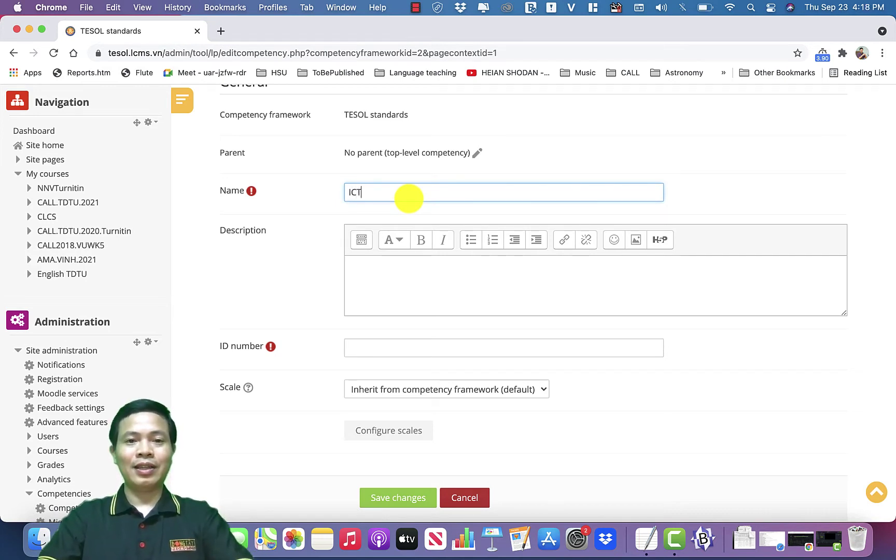
type("ICT ")
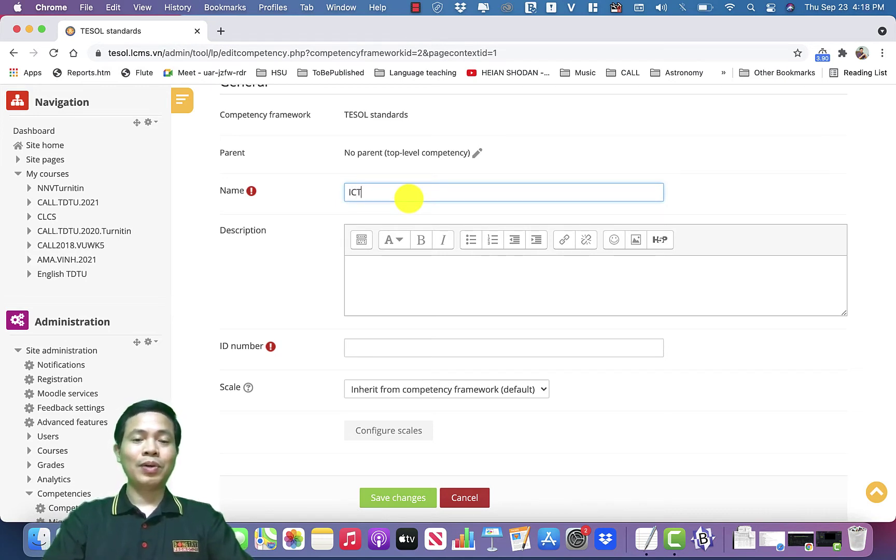
type("skill")
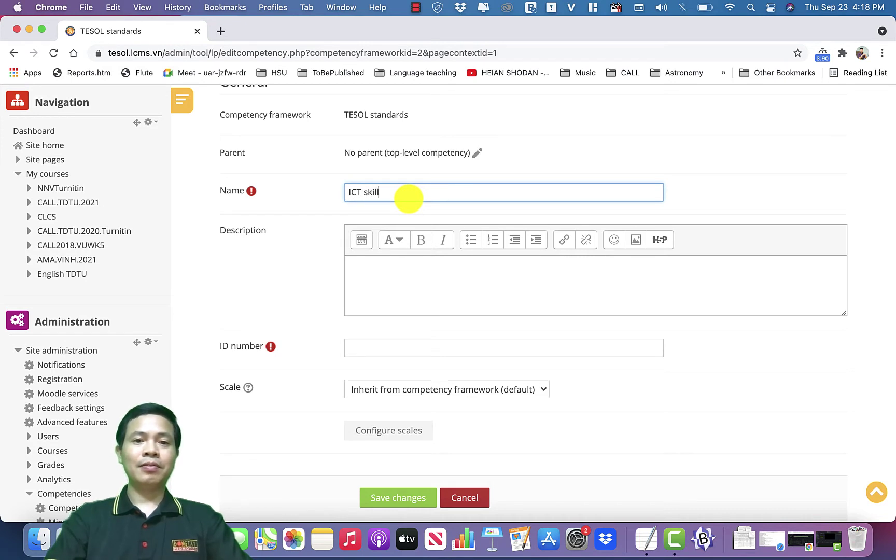
type(" for language teaching")
Step: Enter the competency's description "Students can create multimedia content for teaching English."
left_click(388, 282)
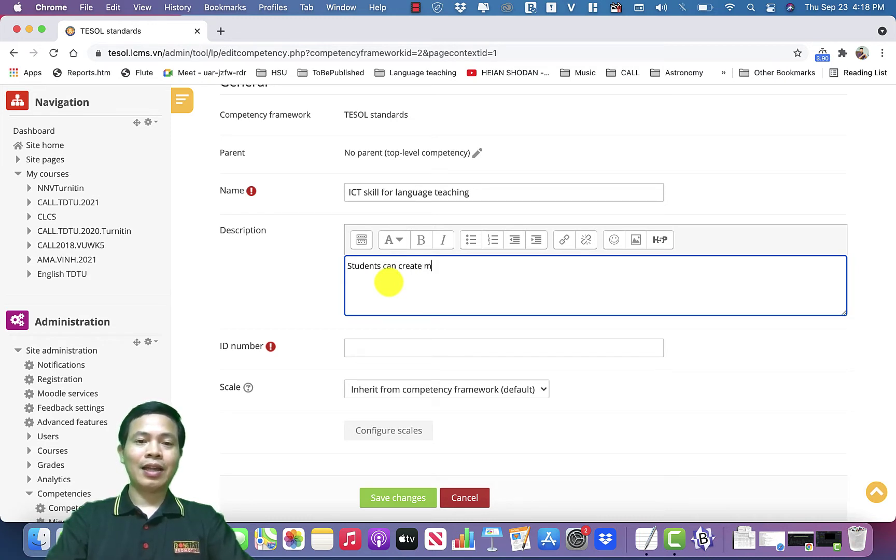
type("edia content for")
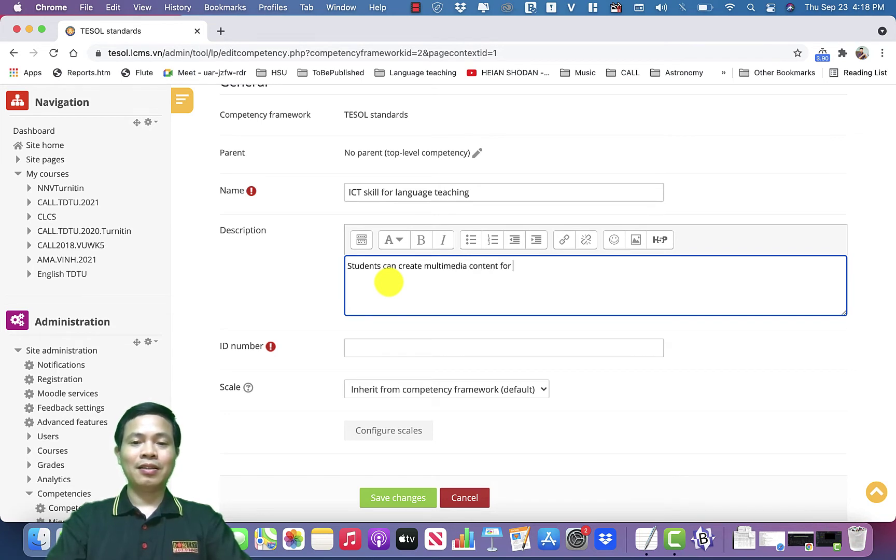
type(" teaching langugae")
key("BackSpace")
key("BackSpace")
key("BackSpace")
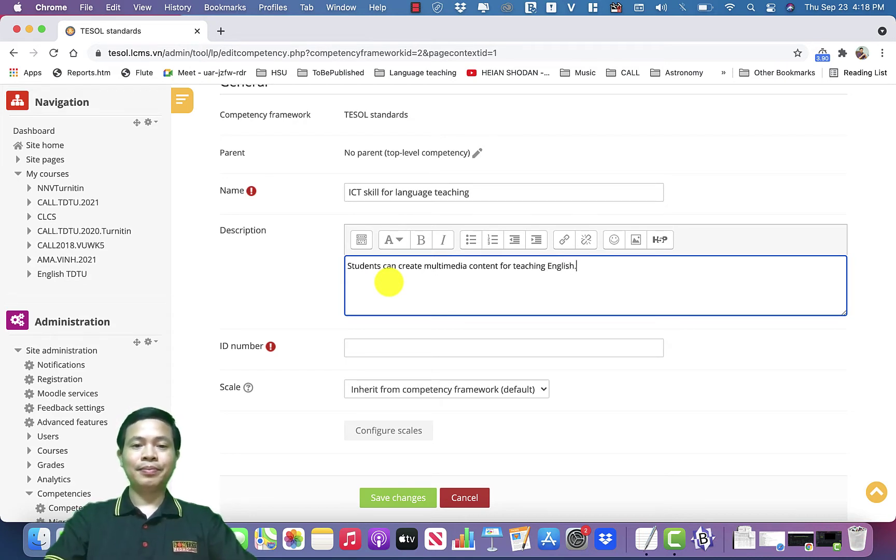
Step: Give the competency the ID number 112200 and save it with the scale inherited from the framework
left_click(397, 354)
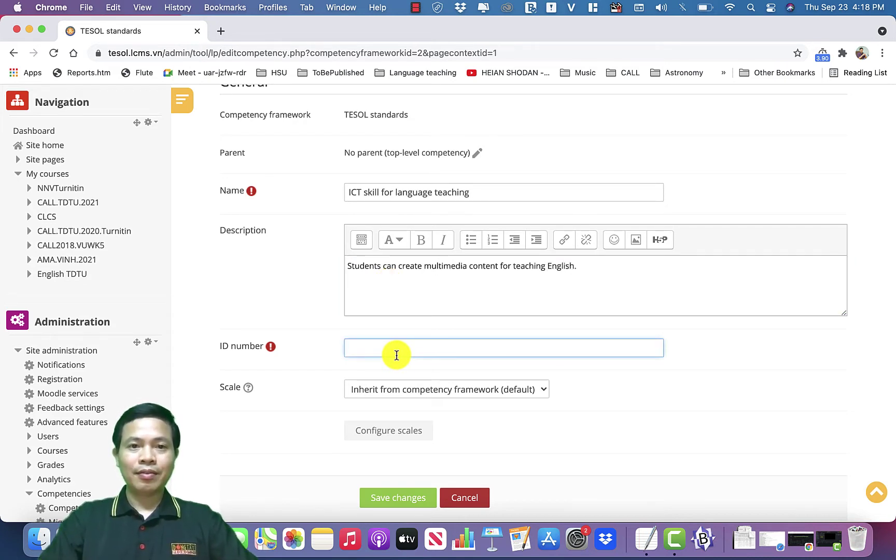
scroll(396, 354, "up", 5)
scroll(396, 354, "down", 7)
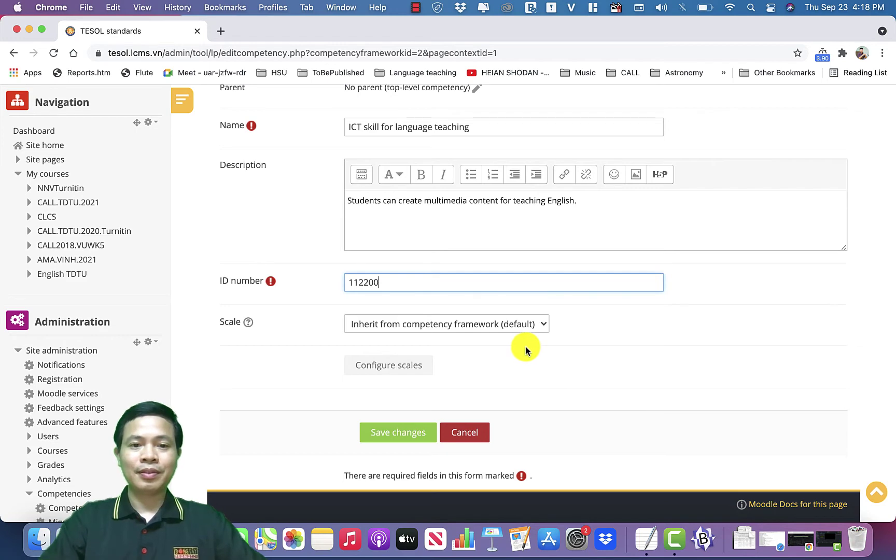
left_click(400, 433)
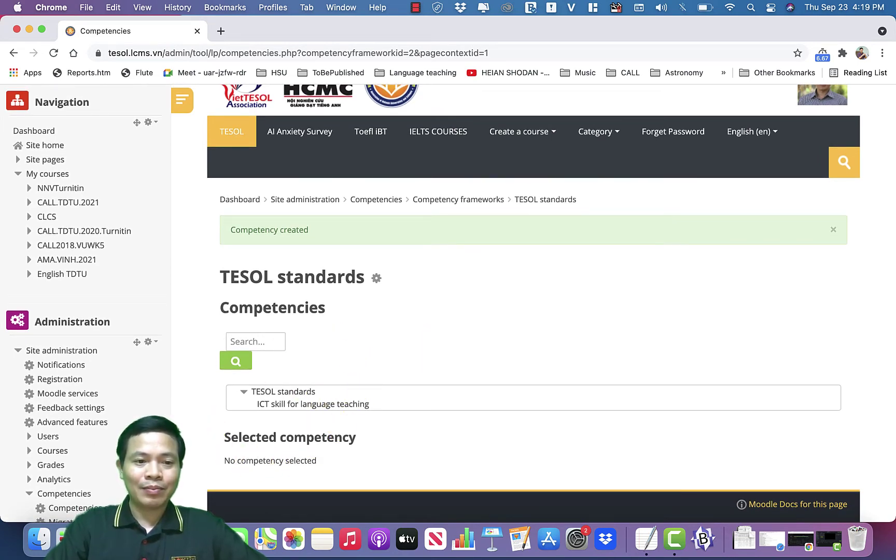
Step: Return from the TESOL standards framework to the list of competency frameworks
scroll(129, 415, "down", 5)
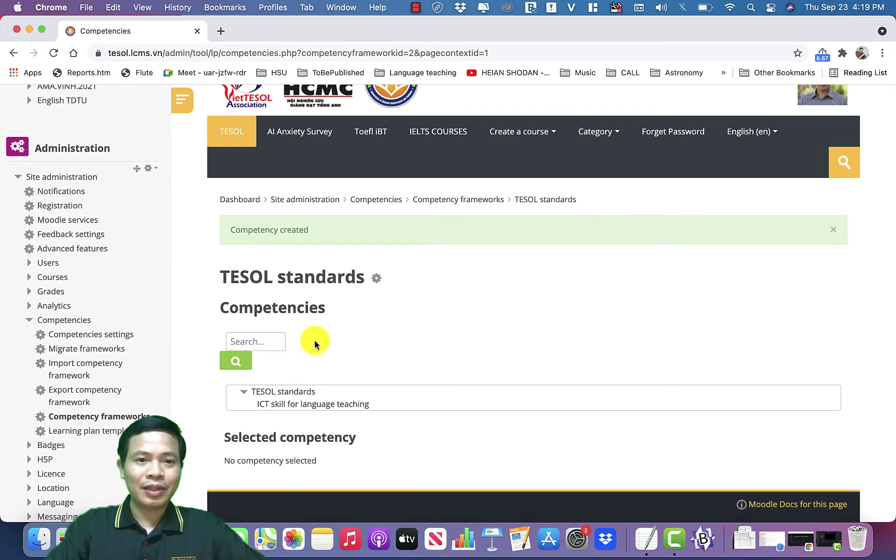
left_click(449, 202)
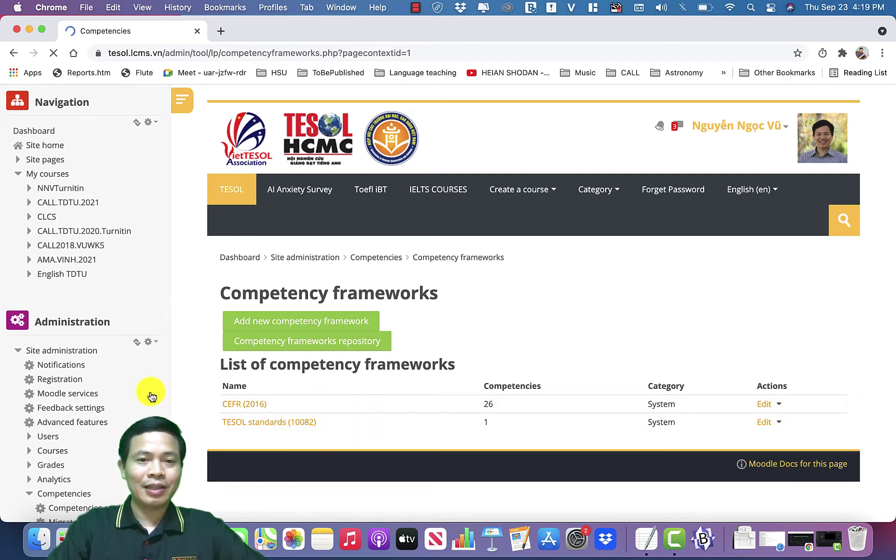
scroll(150, 396, "down", 5)
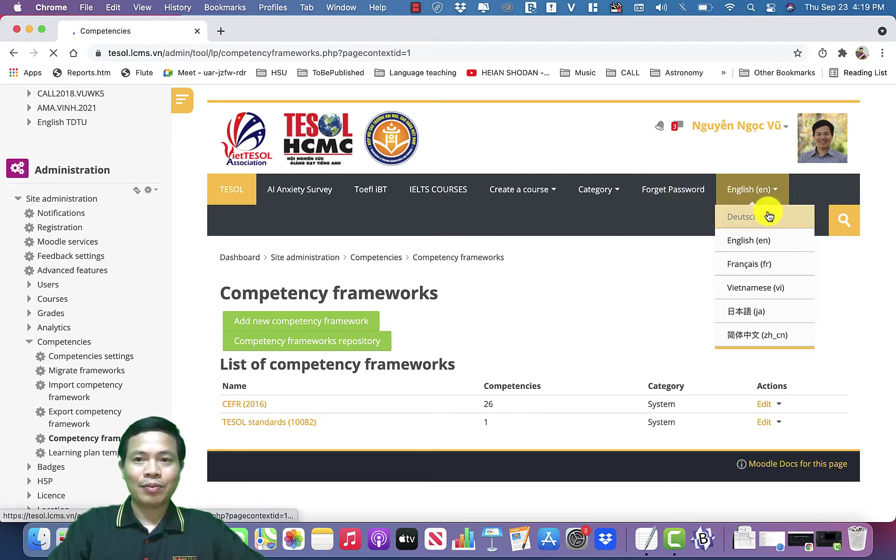
Step: Search the site's courses for AMA.VINH and open the course "Teaching language components and skills (Vinh 2021)"
left_click(781, 218)
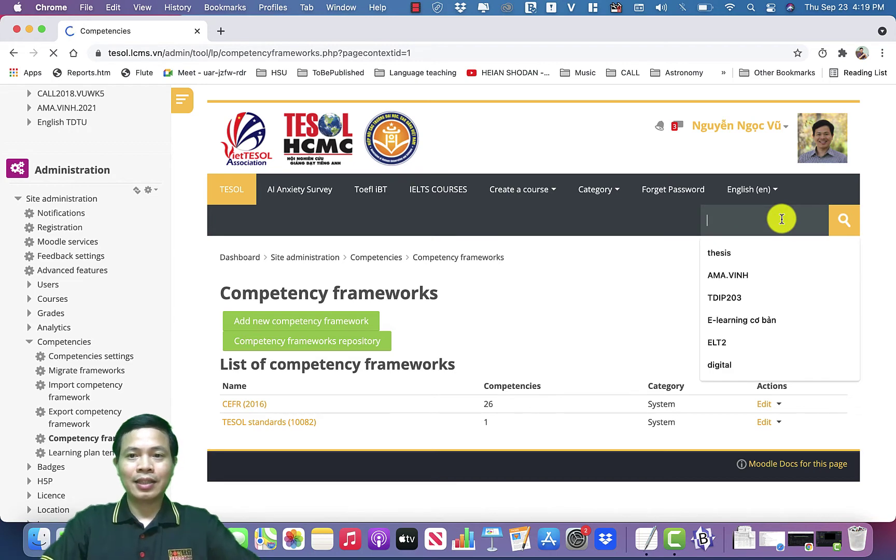
left_click(791, 275)
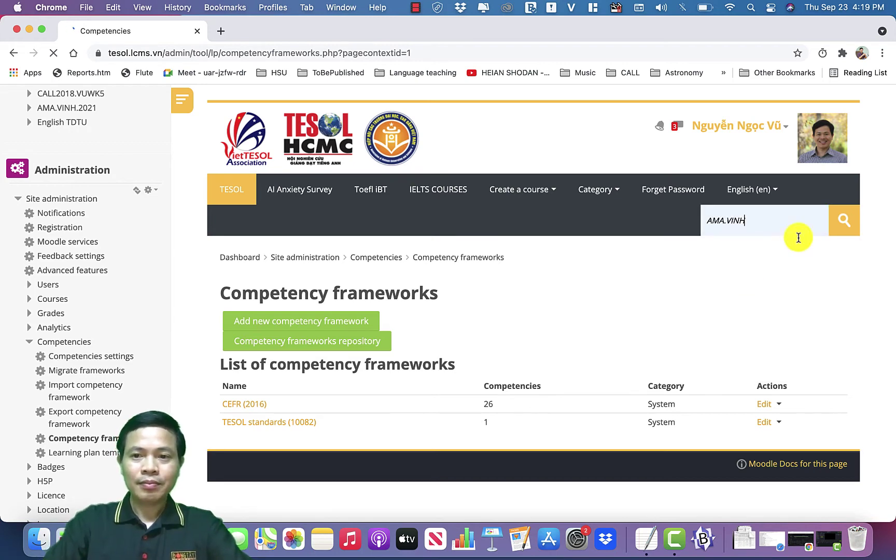
left_click(841, 231)
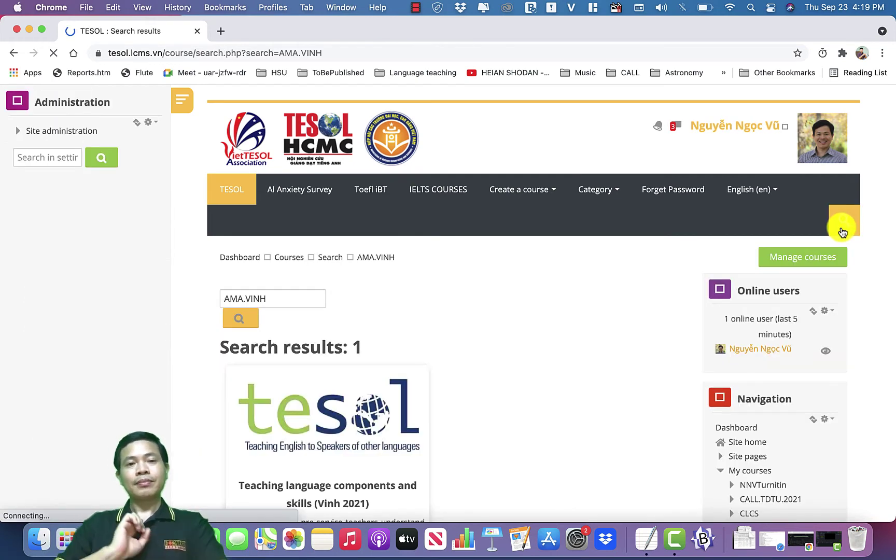
scroll(842, 232, "down", 1)
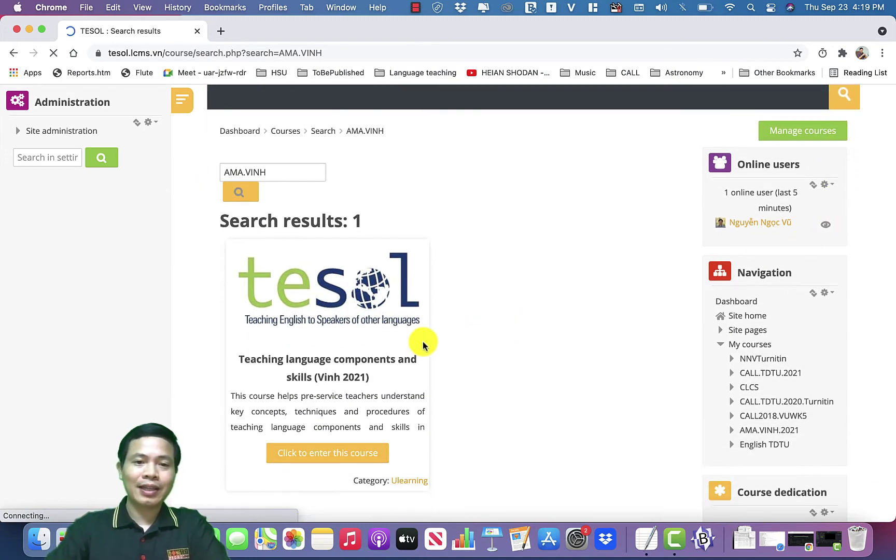
left_click(366, 364)
Step: Open the settings of the "Non-native or native teacher?" forum under the Topic 3 discussions
scroll(362, 360, "down", 10)
scroll(388, 361, "down", 15)
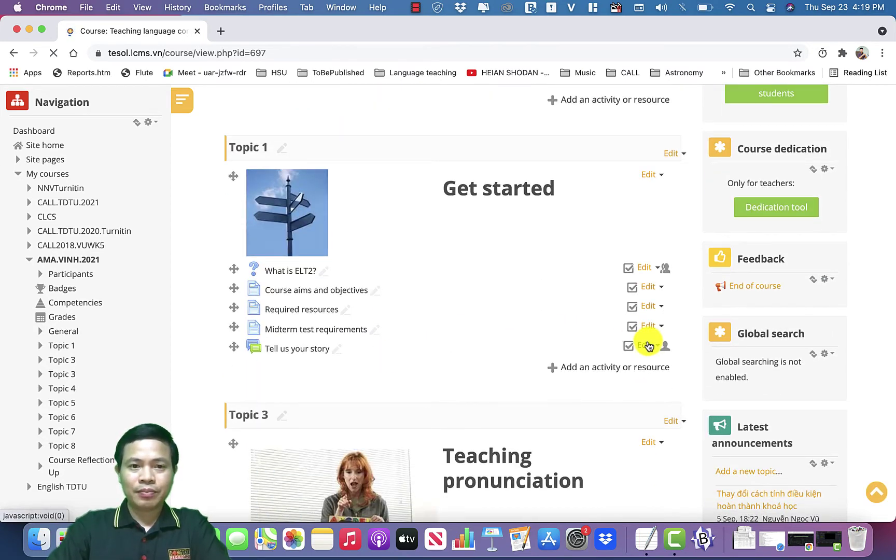
scroll(649, 346, "down", 4)
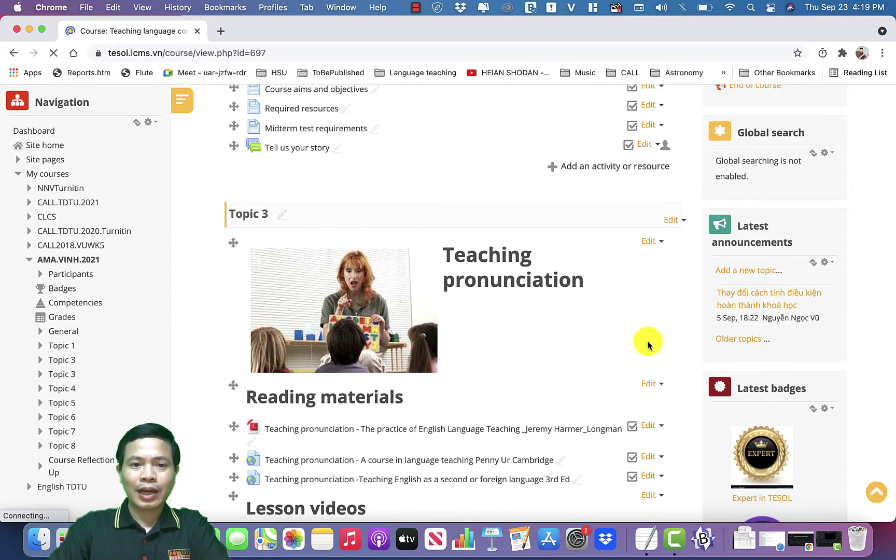
scroll(648, 345, "up", 2)
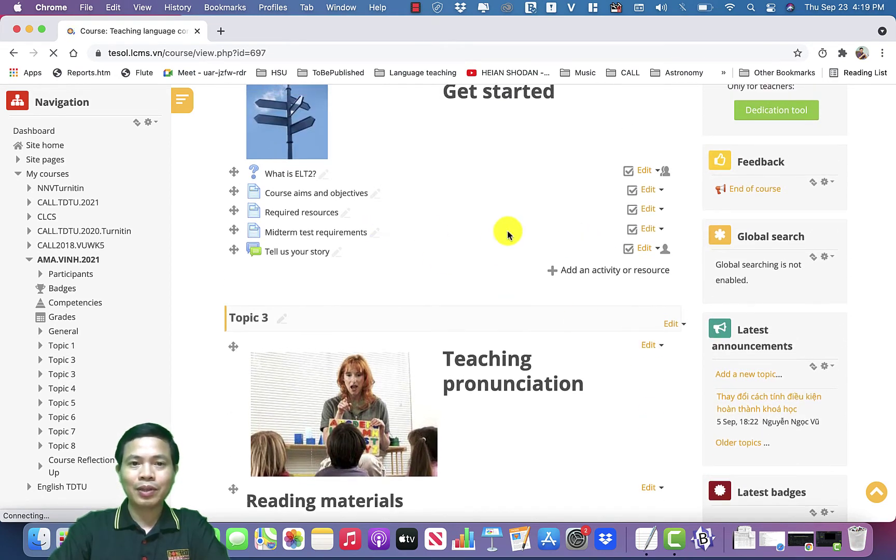
scroll(560, 296, "down", 8)
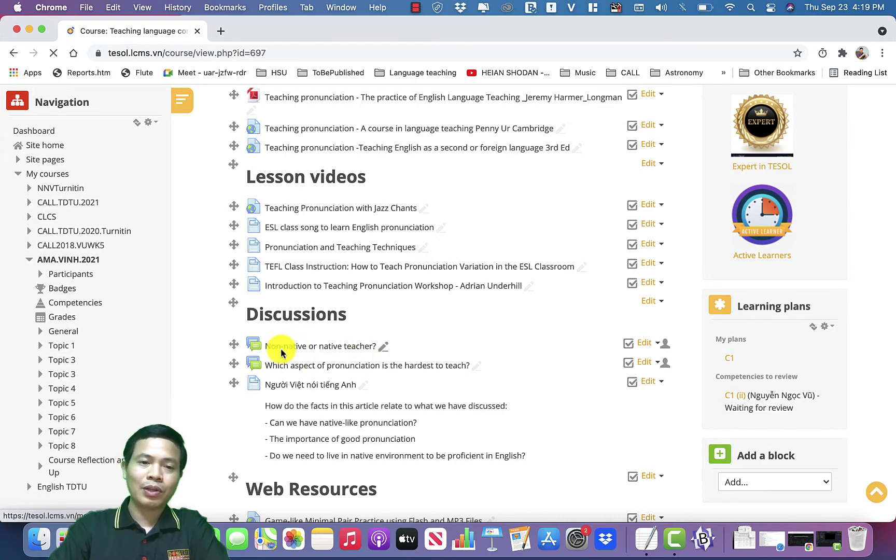
left_click(644, 343)
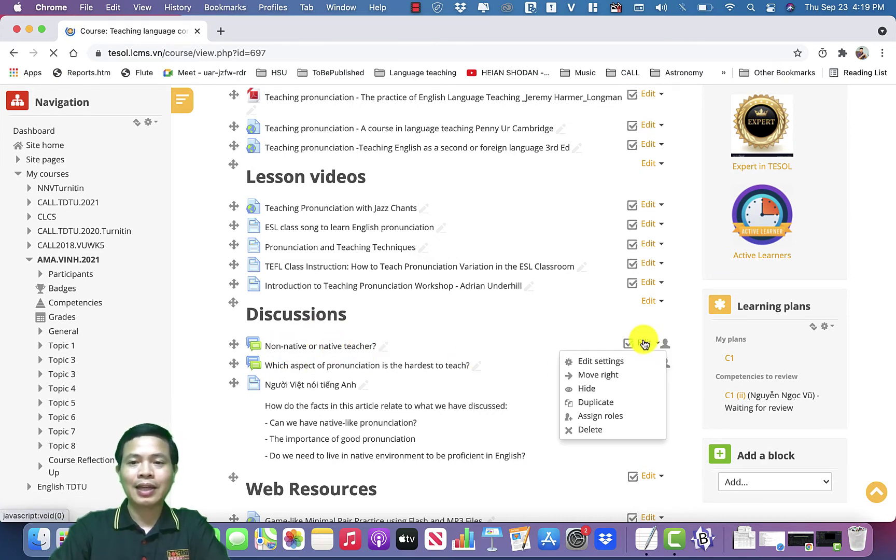
left_click(605, 365)
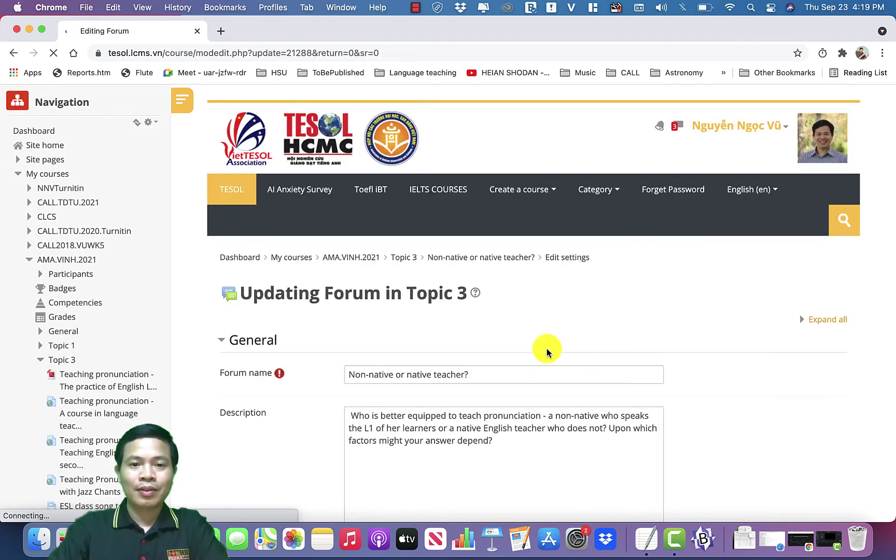
Step: Search for TESOL among the course competencies that can be linked to the forum
scroll(546, 353, "down", 6)
scroll(546, 352, "down", 8)
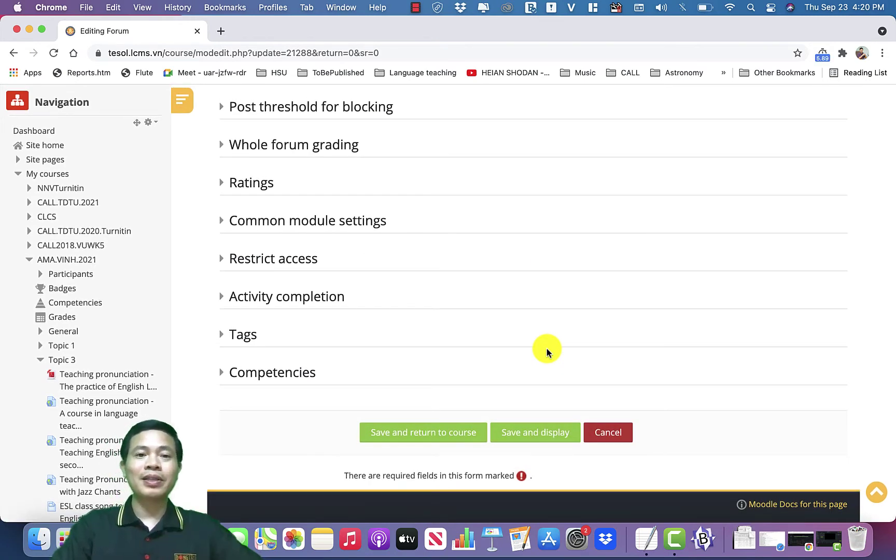
left_click(286, 371)
scroll(380, 375, "down", 3)
left_click(466, 324)
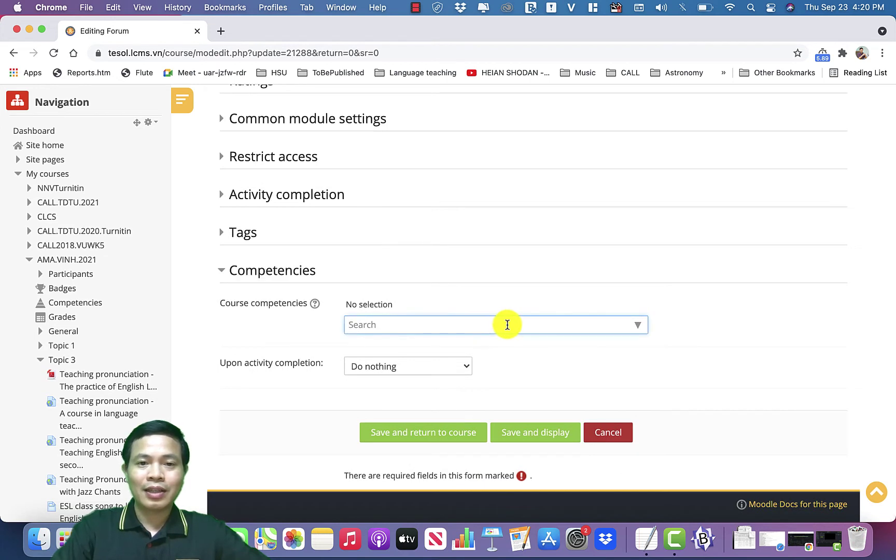
type("TESOL")
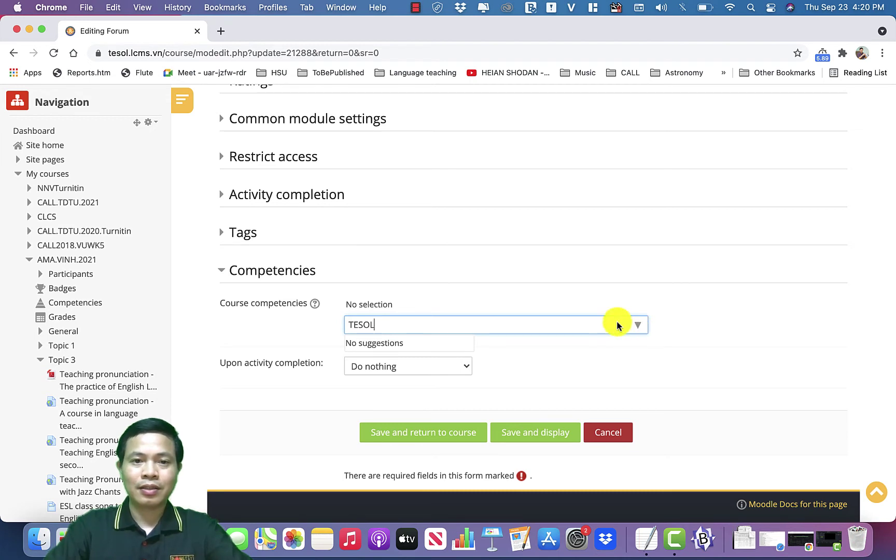
Step: Replace the competency search with "CE" and clear it again to list the selectable course competencies
left_click(559, 300)
left_click(412, 323)
double_click(344, 326)
type("CE")
key("BackSpace")
key("BackSpace")
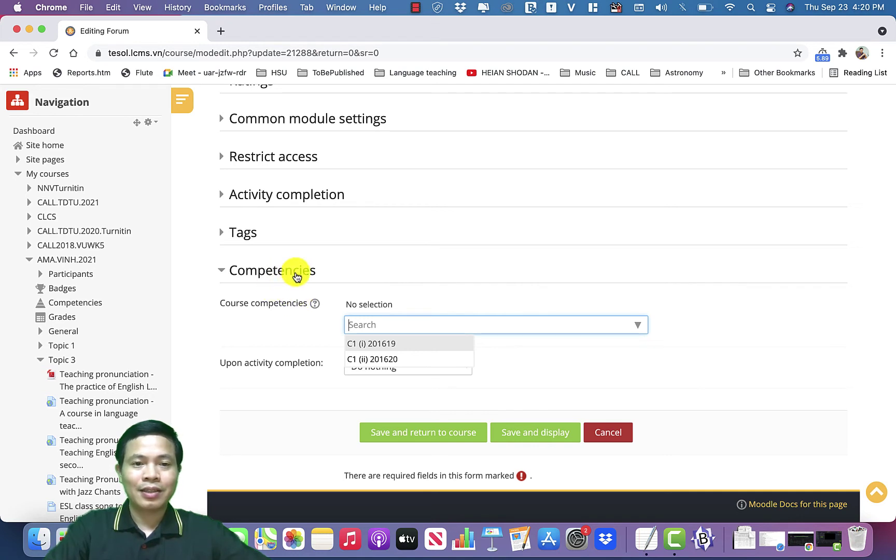
left_click(291, 330)
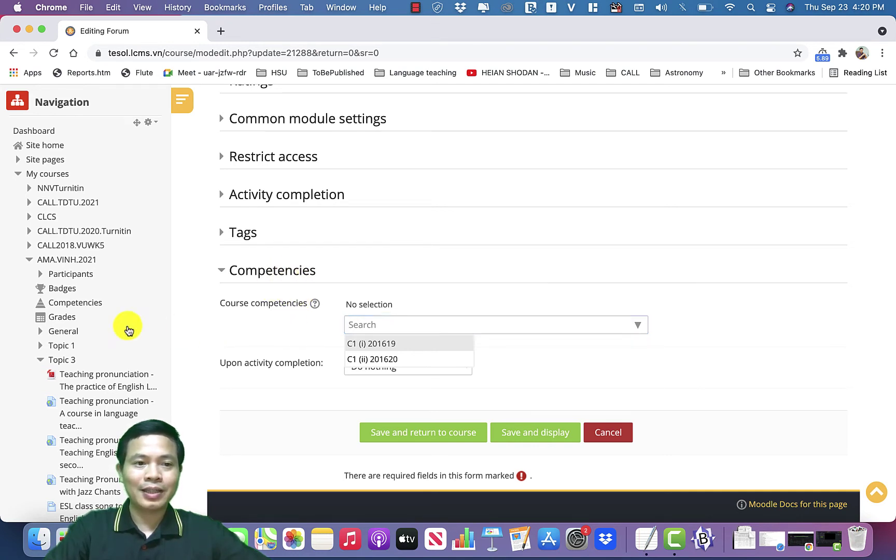
Step: Leave the forum settings without saving and open the AMA.VINH.2021 course competencies page to review its linked competencies
left_click(86, 304)
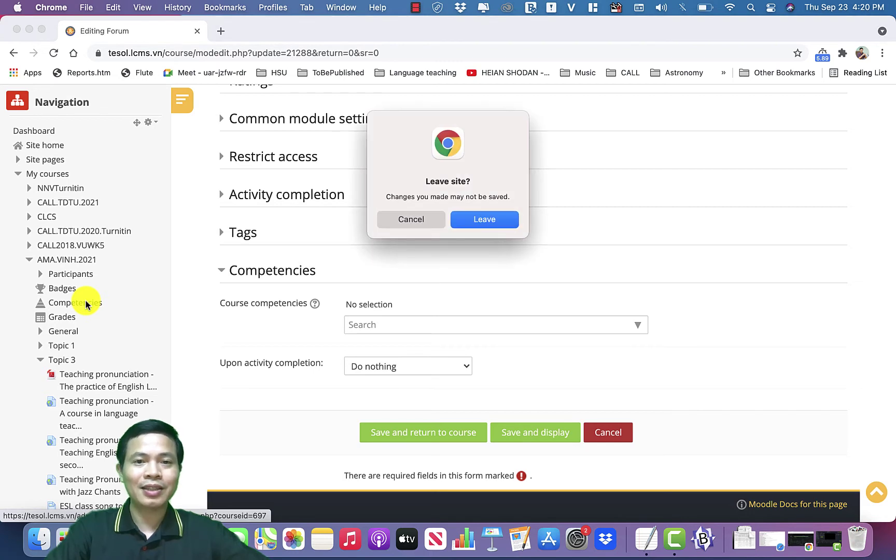
left_click(482, 219)
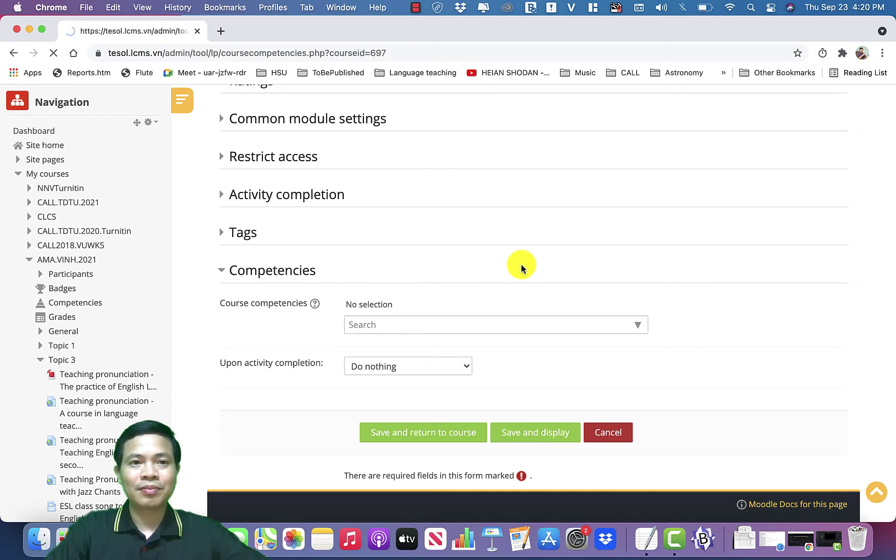
scroll(521, 268, "down", 4)
scroll(521, 268, "down", 5)
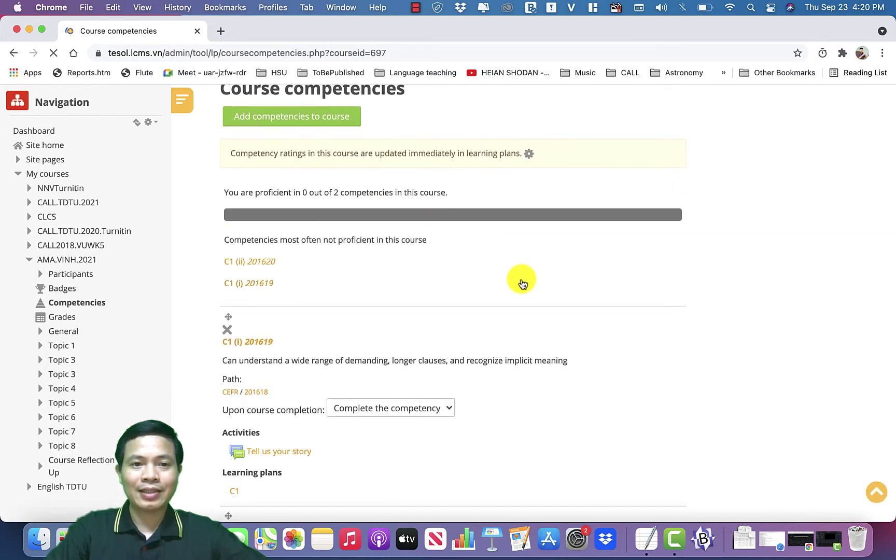
scroll(298, 316, "down", 3)
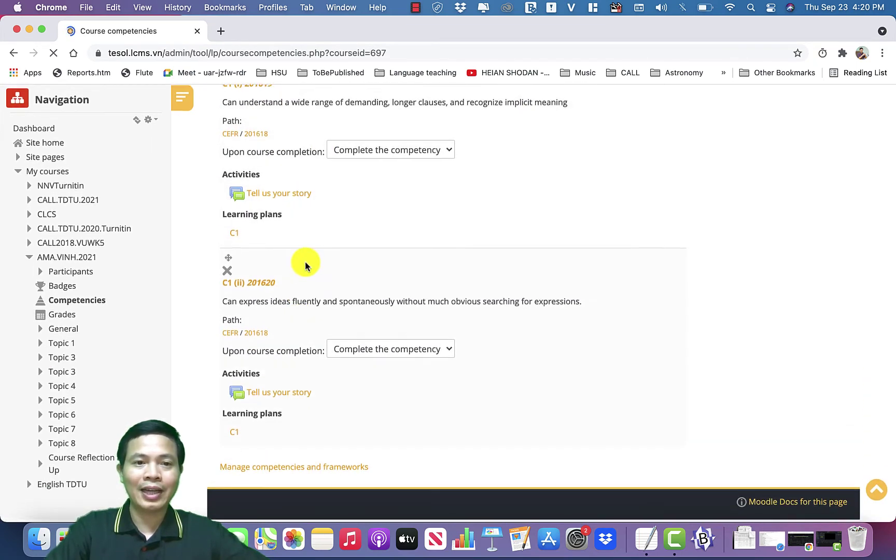
scroll(296, 395, "up", 3)
scroll(295, 395, "up", 7)
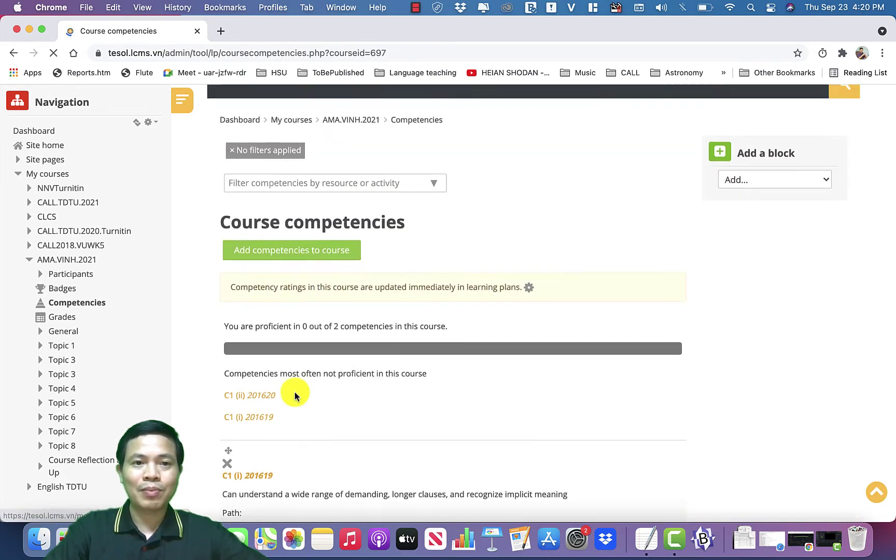
Step: Add the competency "ICT skill for language teaching" from the TESOL standards framework to the course and check its entry
left_click(303, 304)
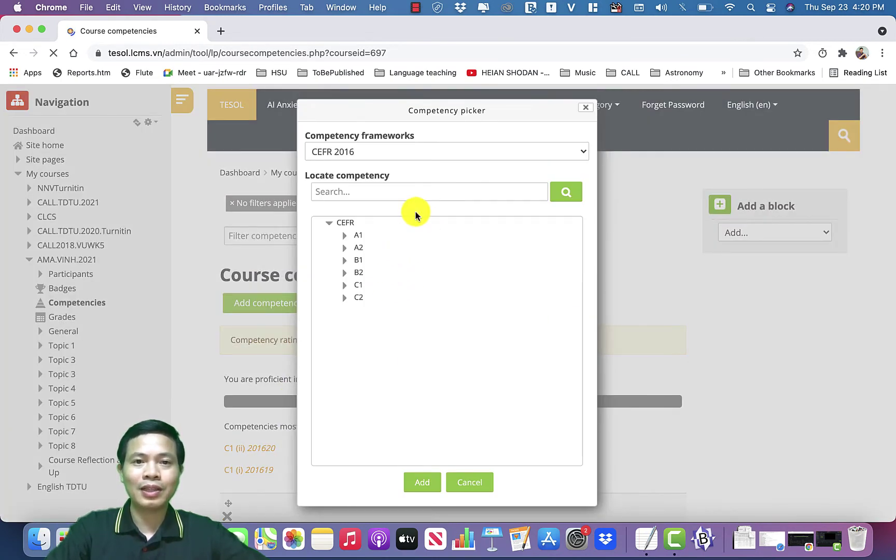
left_click(394, 151)
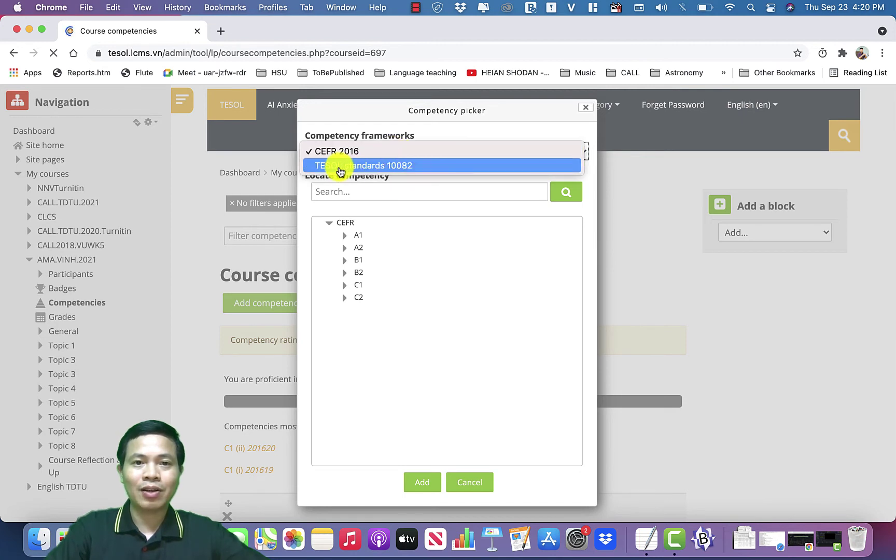
left_click(379, 166)
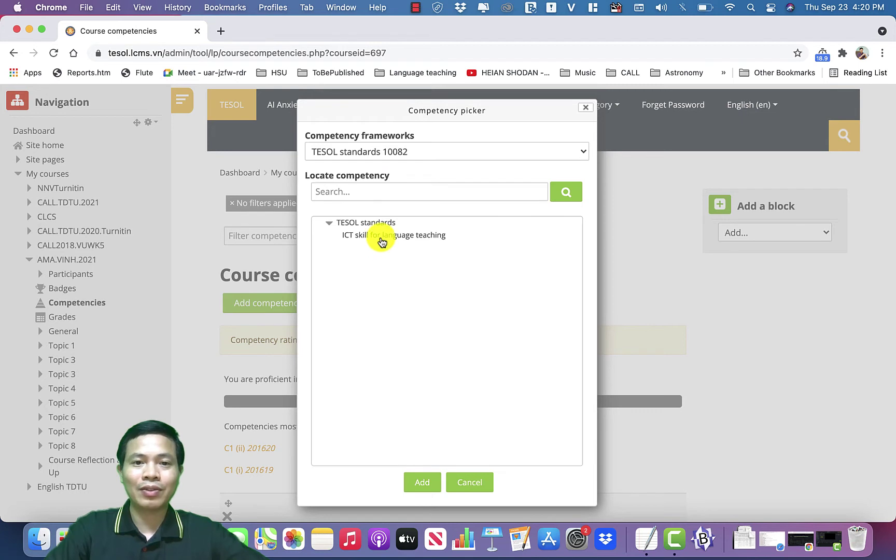
left_click(382, 240)
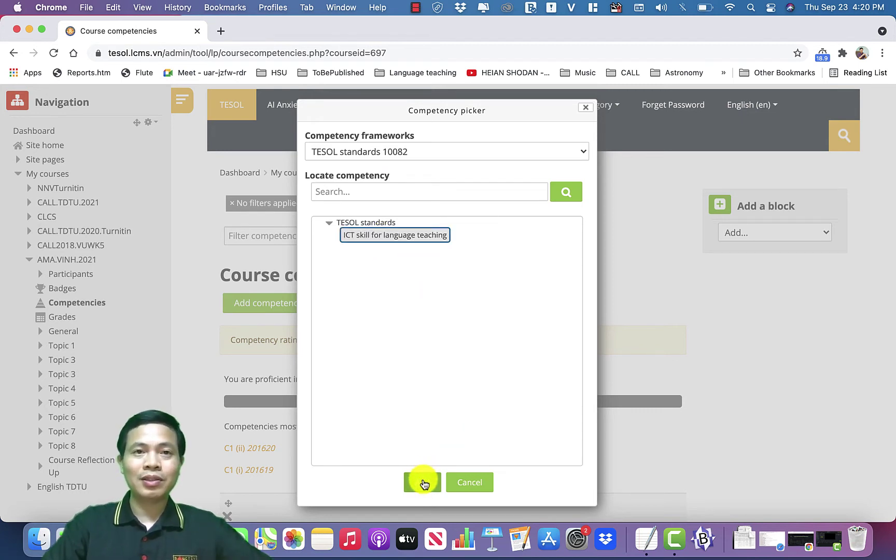
left_click(422, 482)
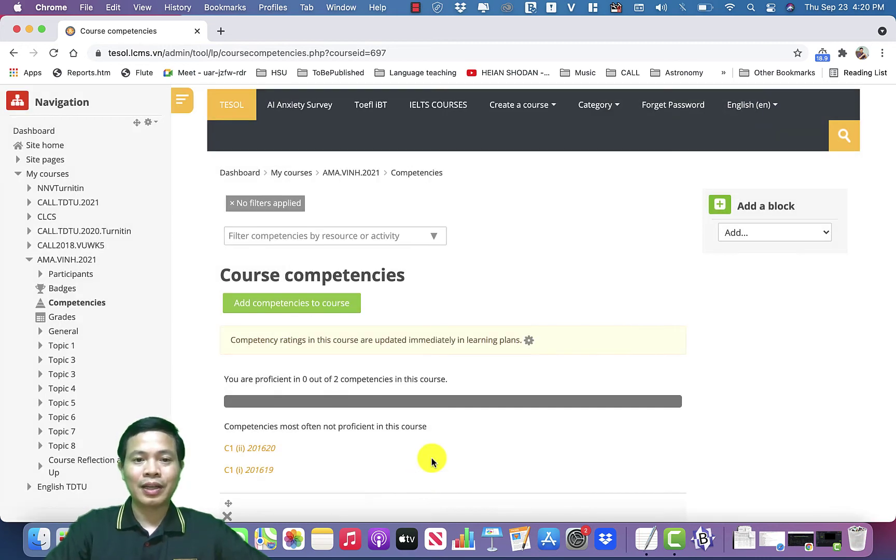
scroll(458, 397, "down", 15)
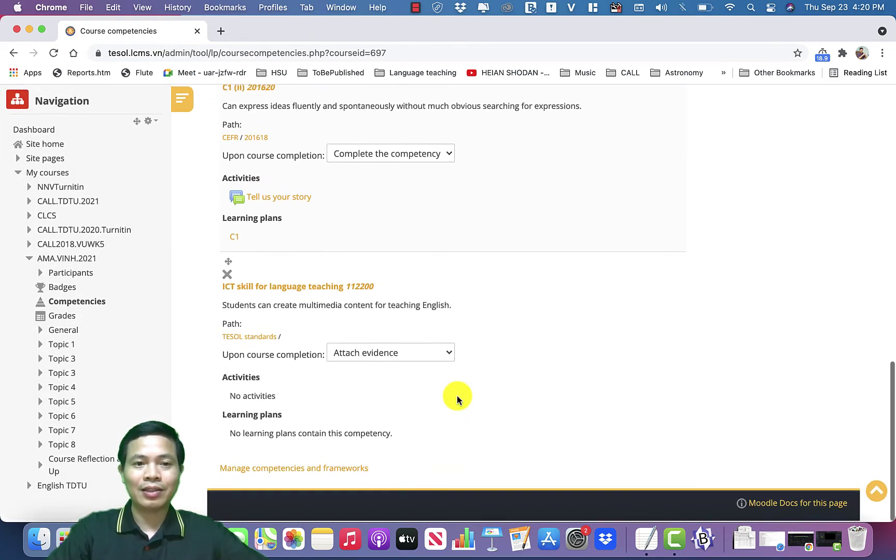
scroll(457, 395, "up", 15)
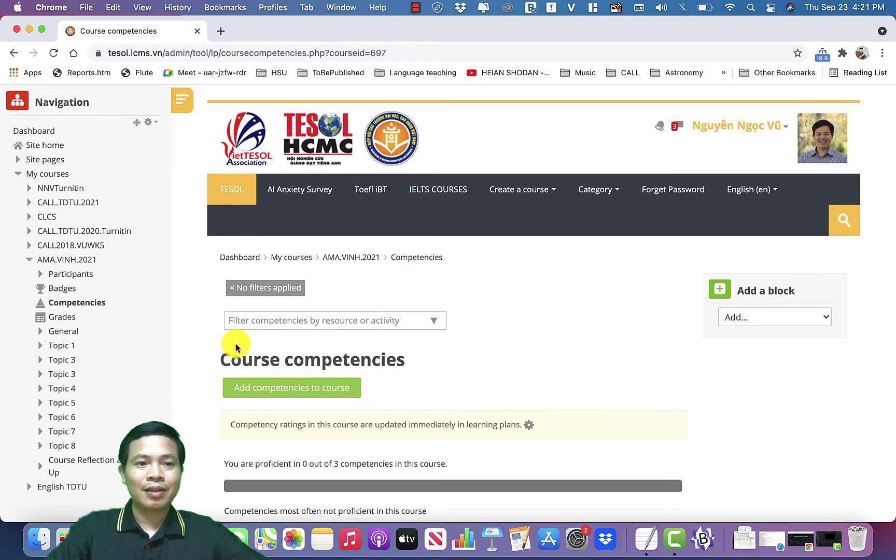
Step: Return to the AMA.VINH.2021 course page and reopen the settings of the "Non-native or native teacher?" forum at its Competencies section
left_click(361, 260)
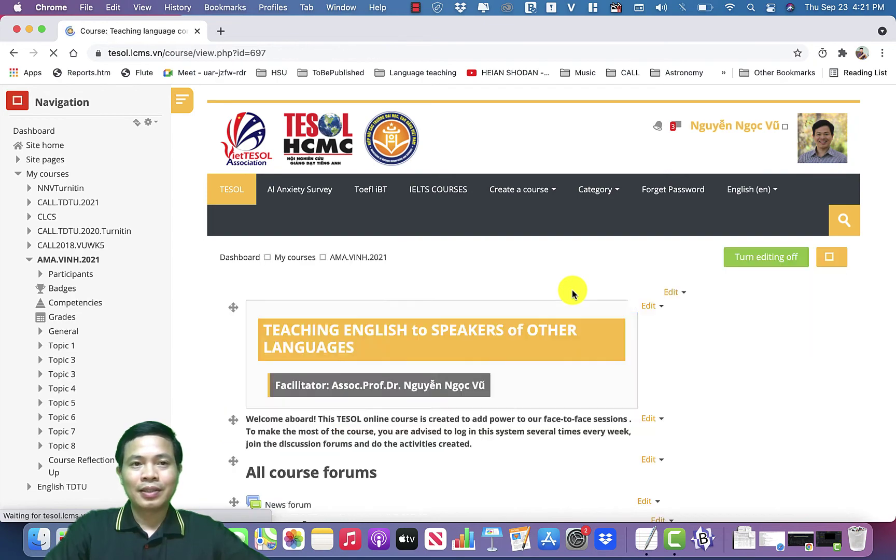
scroll(572, 290, "down", 15)
scroll(572, 294, "down", 17)
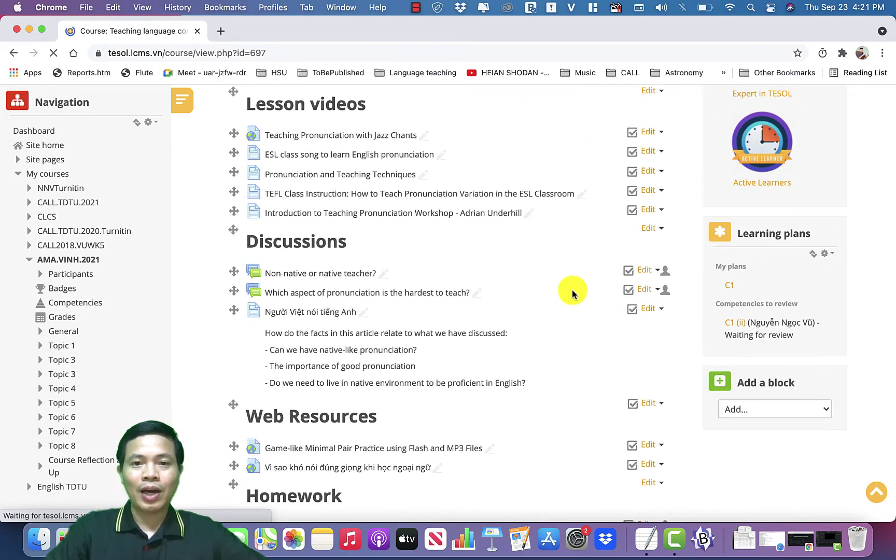
left_click(651, 270)
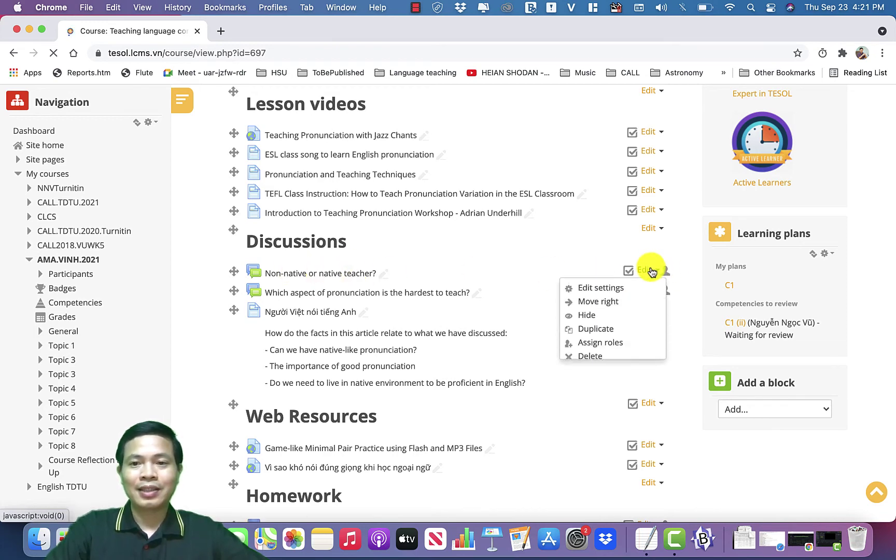
left_click(604, 289)
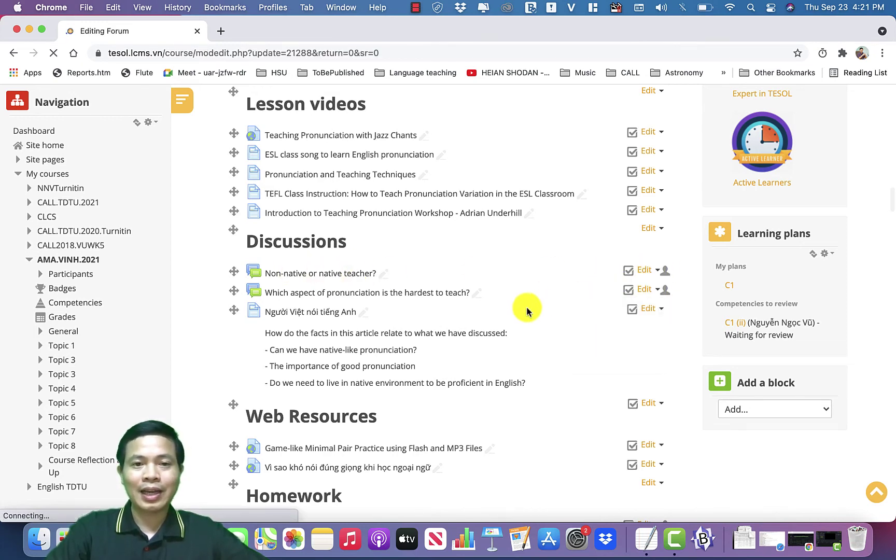
scroll(523, 311, "down", 10)
scroll(522, 311, "down", 5)
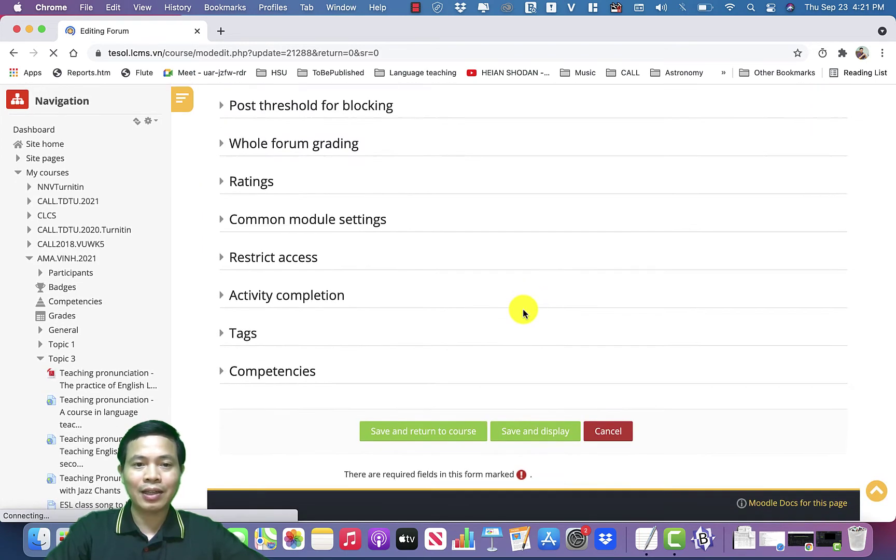
Step: Link the course competencies "ICT skill for language teaching" and "C1 (i)" to the "Non-native or native teacher?" forum
left_click(299, 378)
scroll(300, 380, "down", 2)
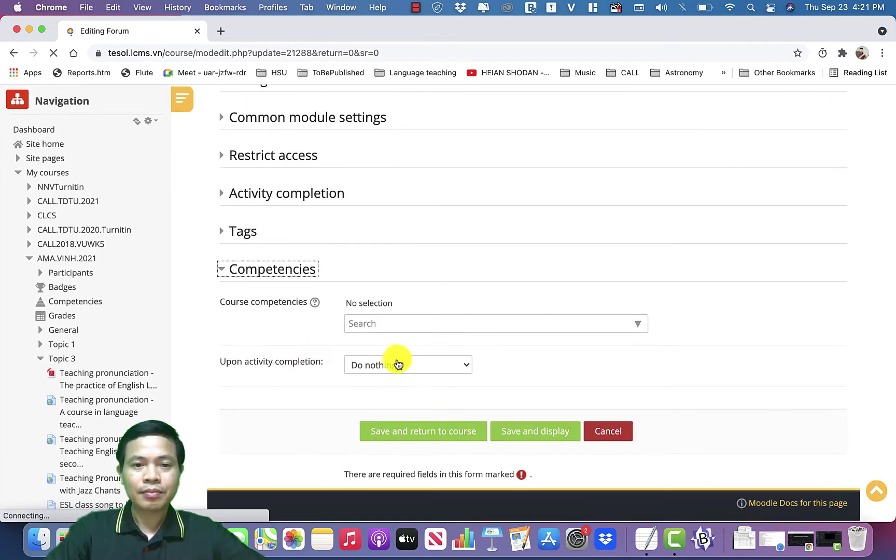
left_click(432, 321)
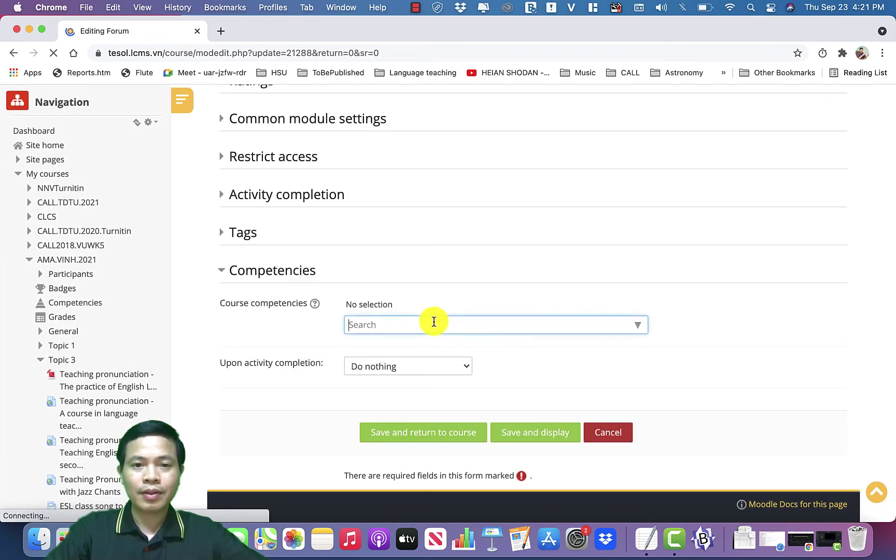
left_click(638, 325)
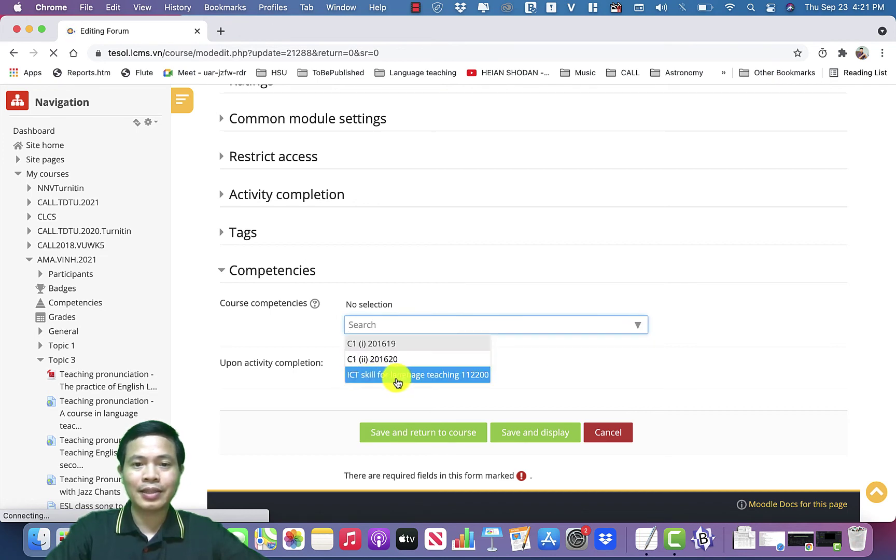
left_click(438, 384)
left_click(437, 380)
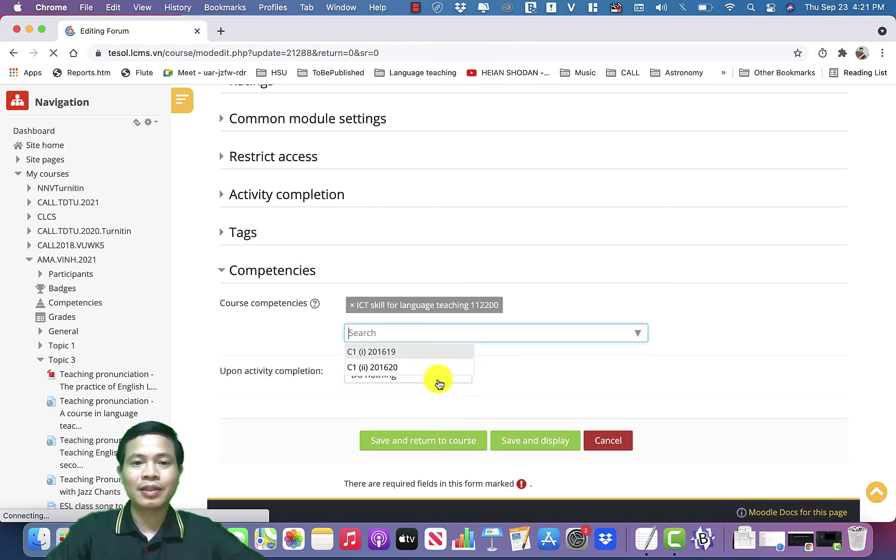
left_click(397, 353)
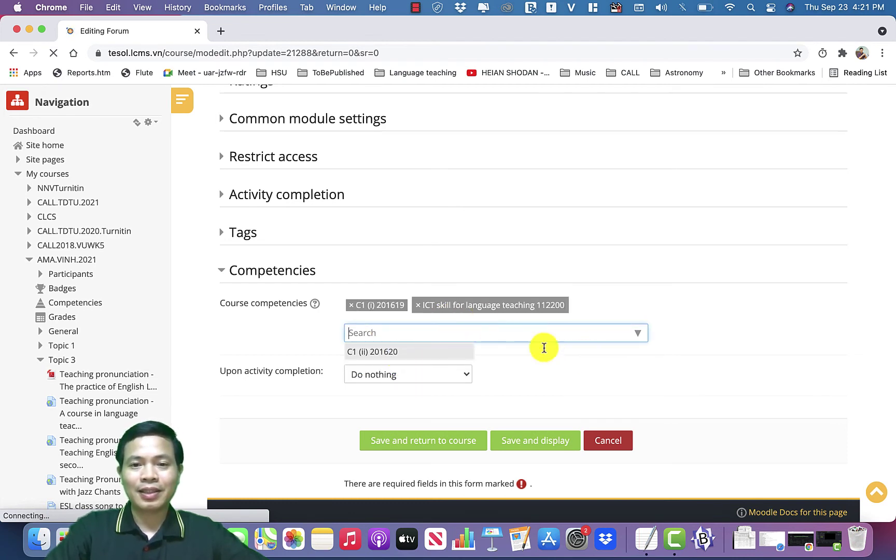
left_click(681, 303)
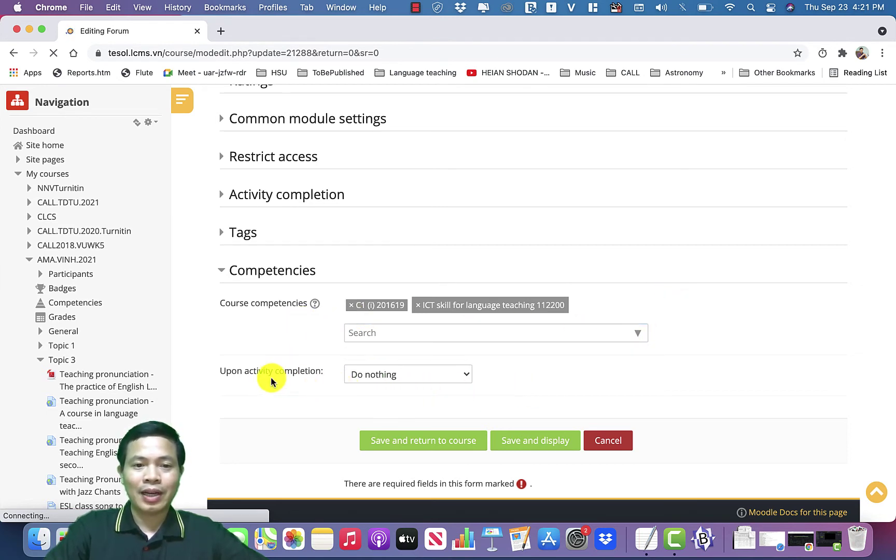
Step: Set the forum's action upon activity completion to "Complete the competency" and save the settings, returning to the course
left_click(363, 374)
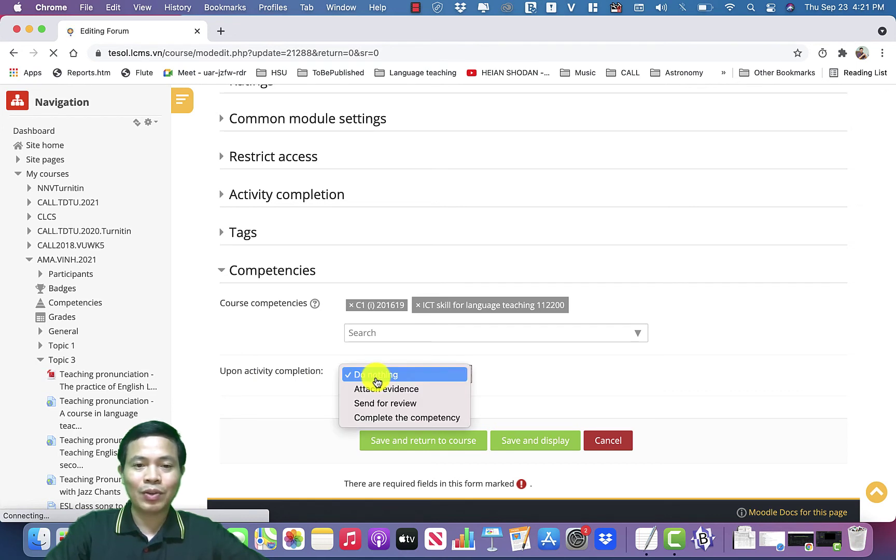
left_click(387, 417)
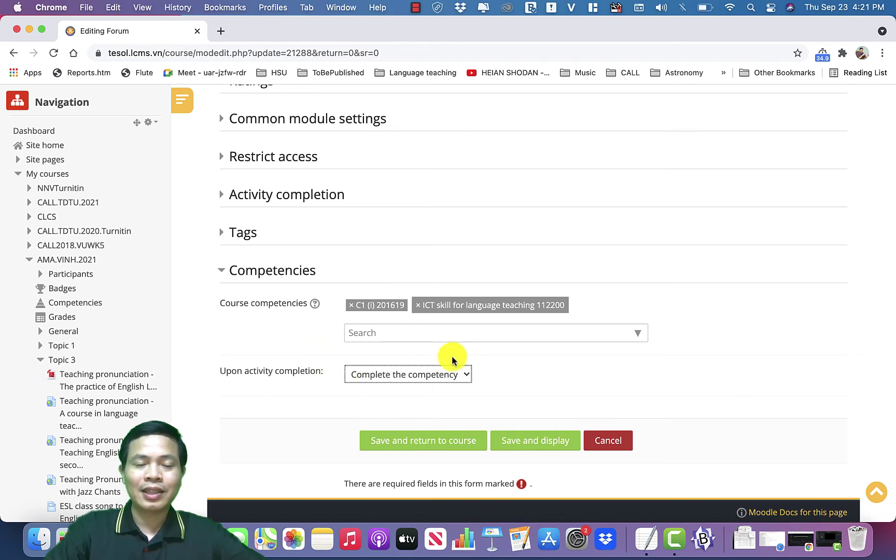
scroll(463, 223, "up", 15)
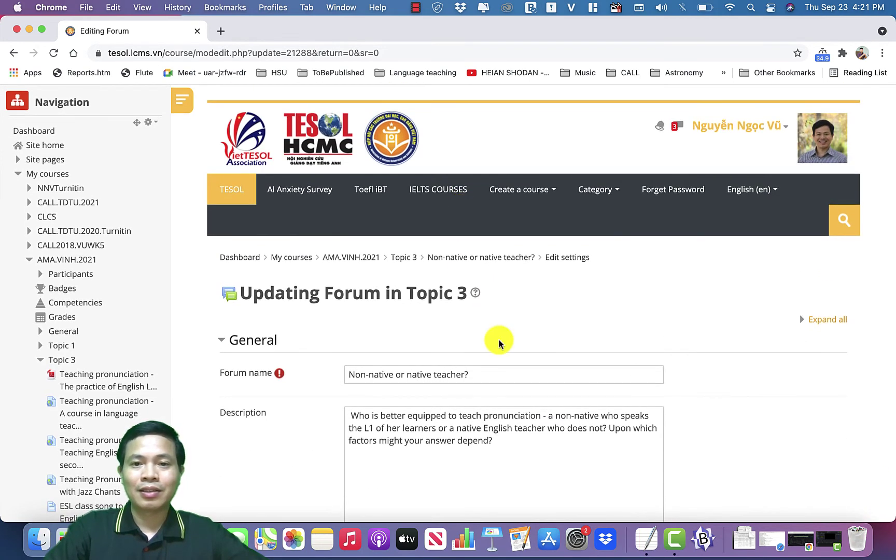
scroll(498, 338, "down", 15)
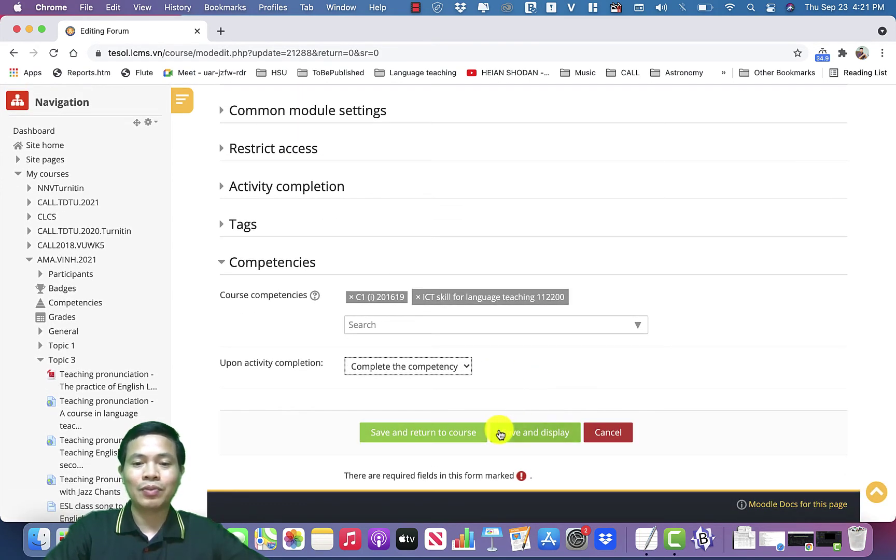
left_click(438, 437)
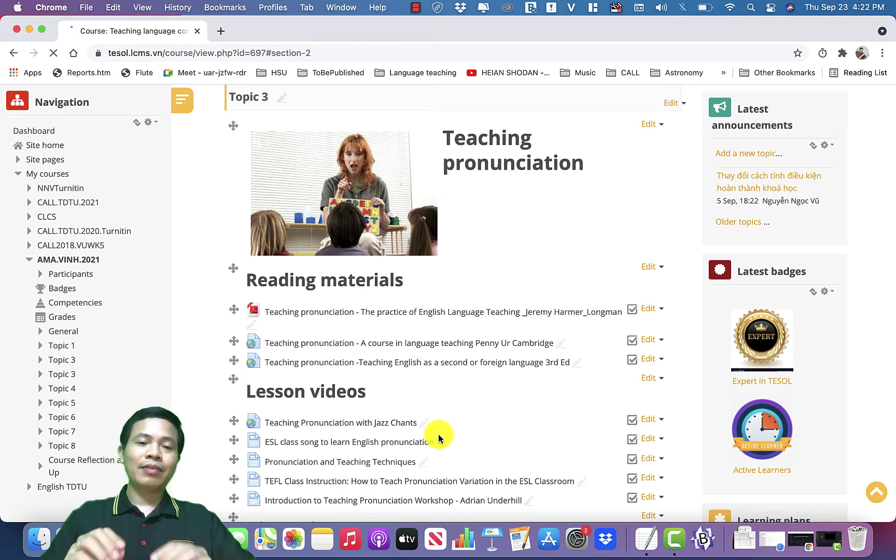
scroll(438, 438, "down", 7)
scroll(438, 438, "up", 5)
scroll(438, 438, "down", 6)
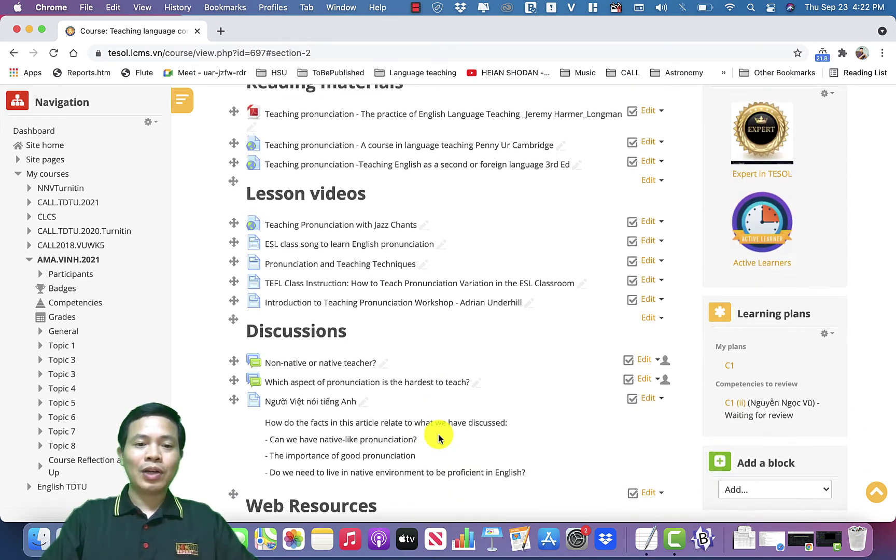
scroll(438, 438, "down", 1)
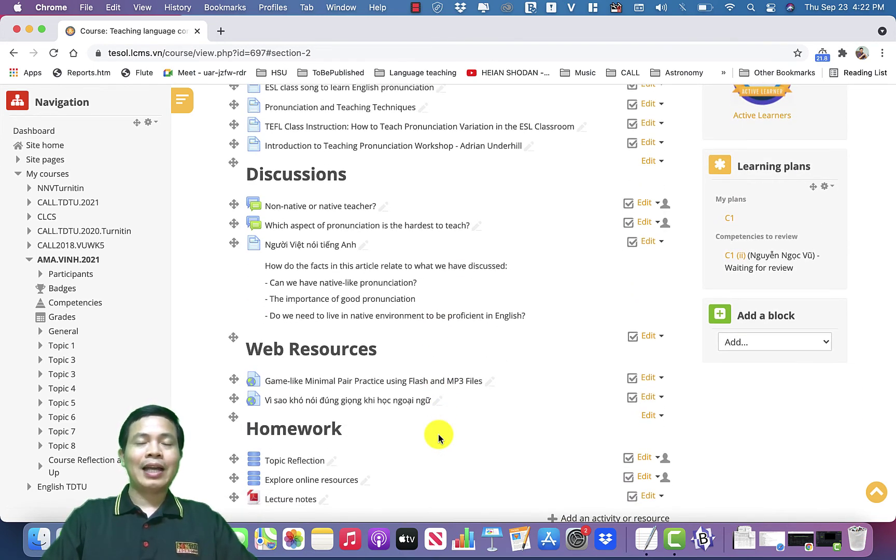